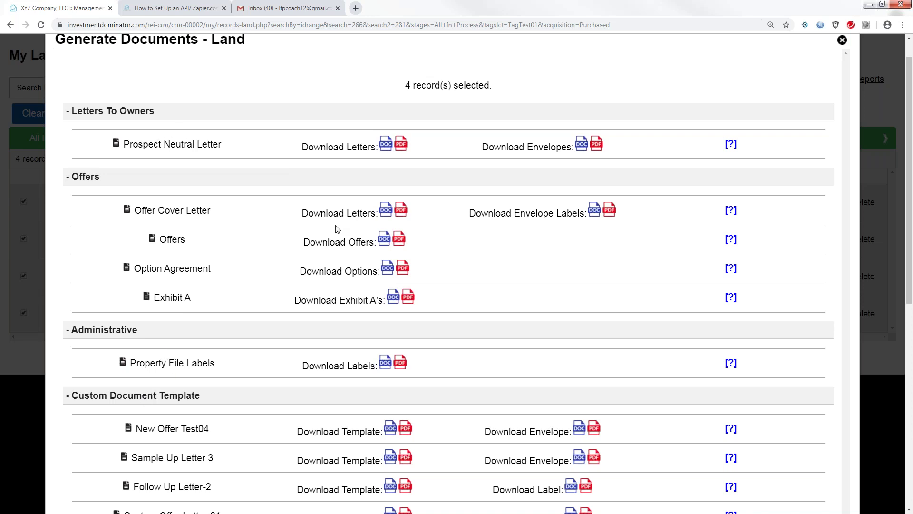
Step: Download the New Neutral Letter-02 custom template as a DOC file for the selected records
drag(912, 153, 912, 238)
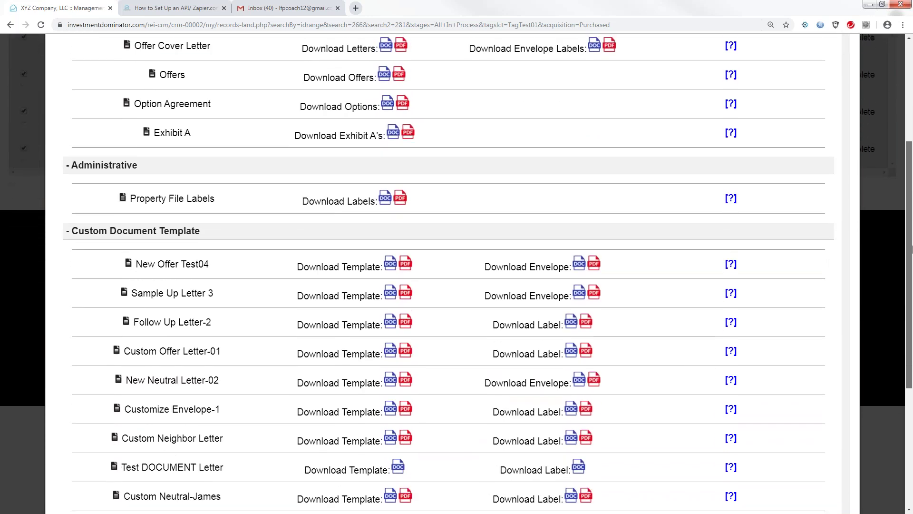
scroll(240, 287, down, 1)
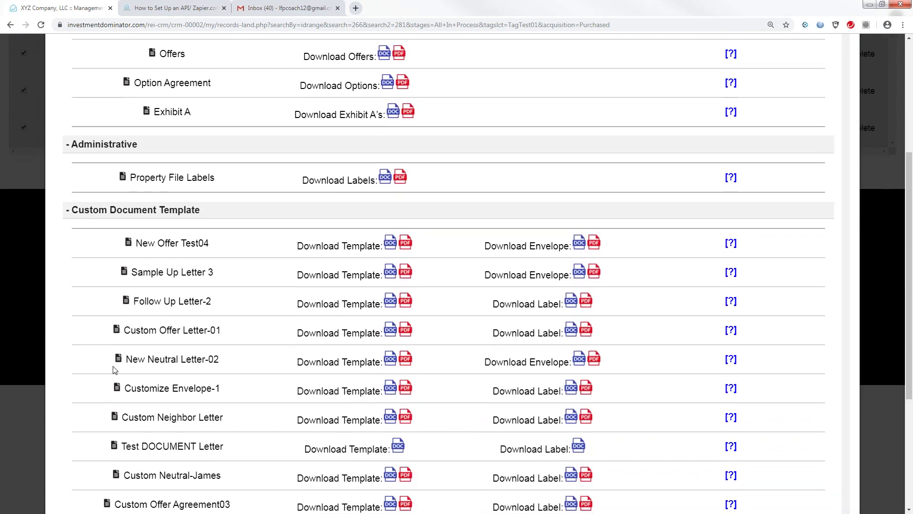
drag(128, 360, 222, 369)
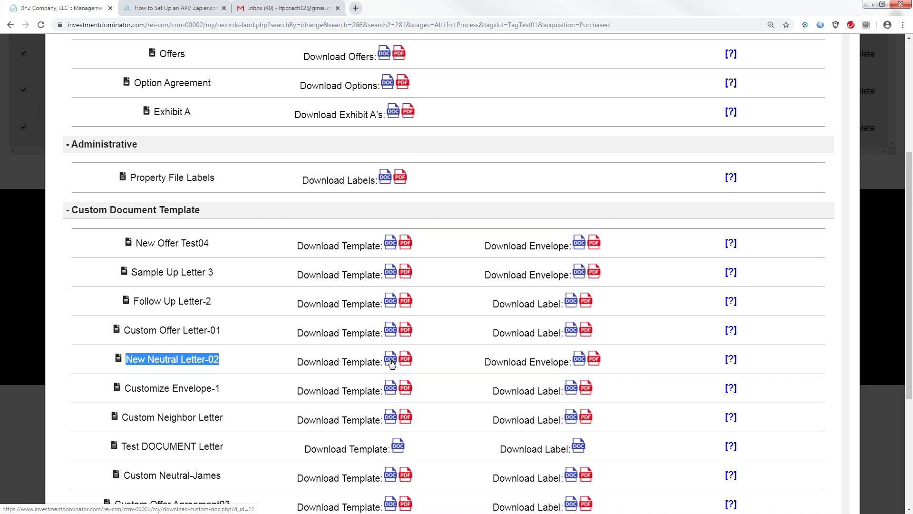
click(391, 363)
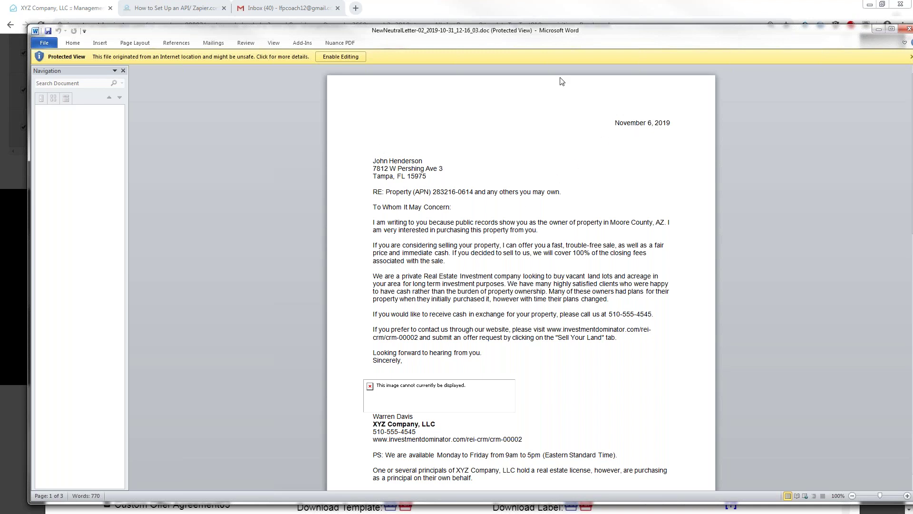
Step: Close the 3-page merged New Neutral Letter-02 letter in Word after reviewing it
click(906, 29)
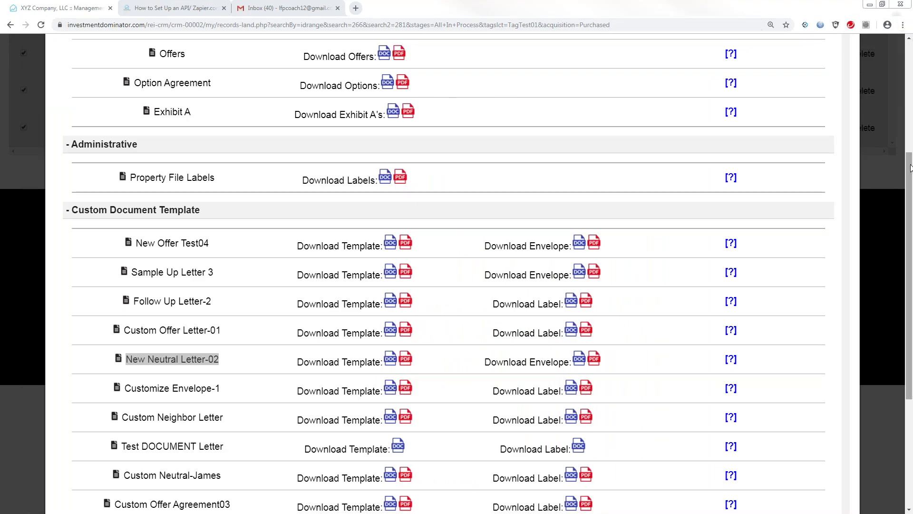
Step: Close the document generation window and clear the current record search
drag(908, 167, 908, 57)
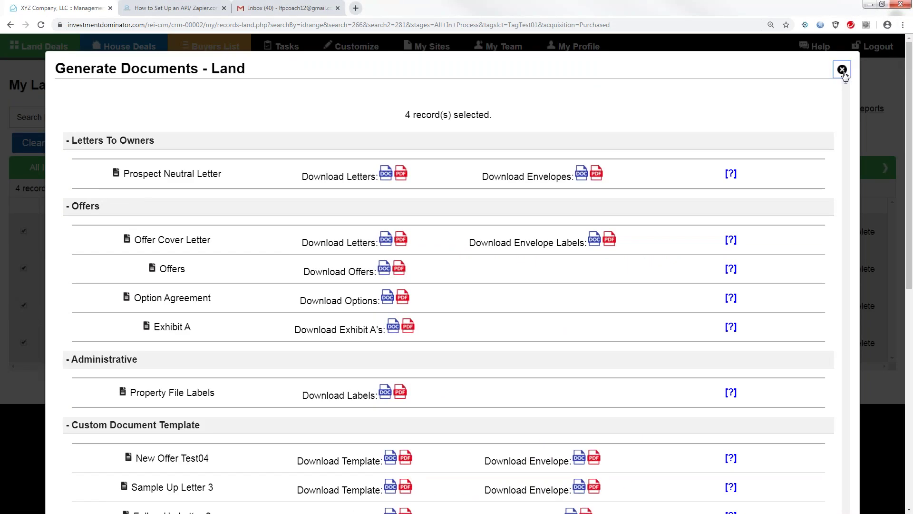
click(843, 70)
click(57, 147)
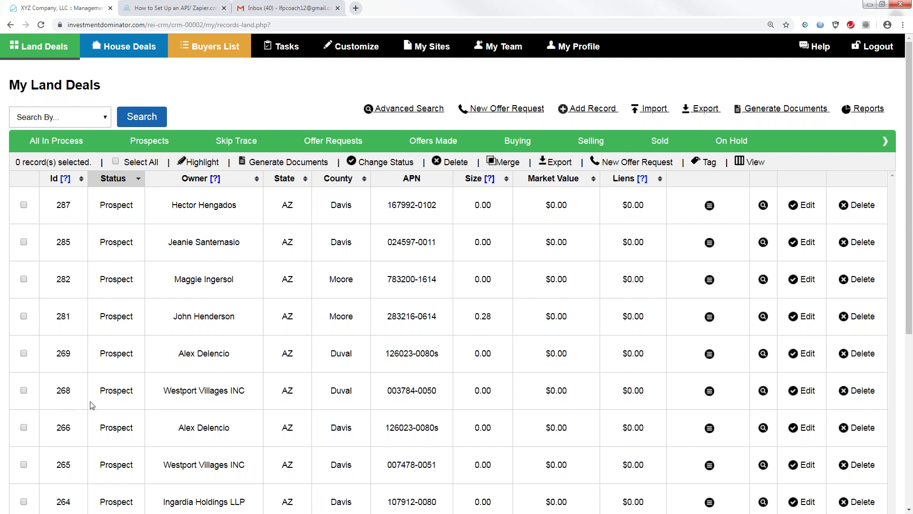
scroll(912, 280, down, 2)
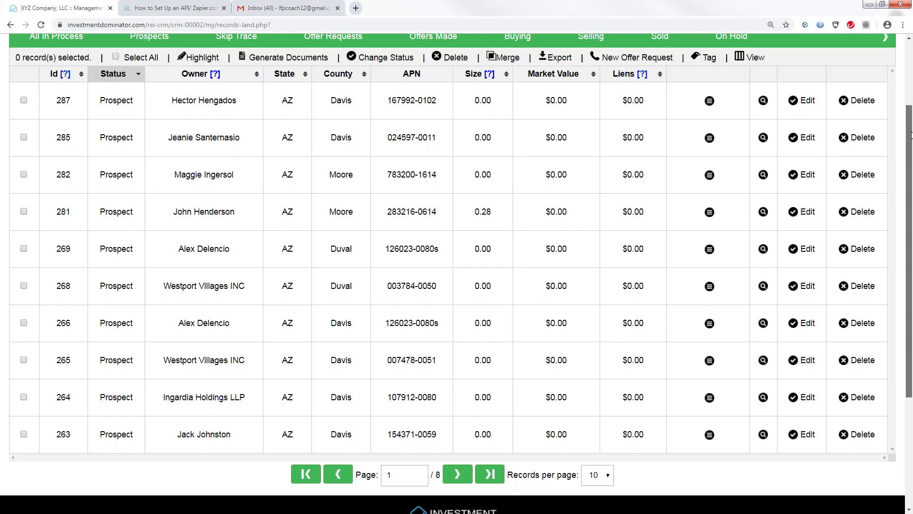
Step: Search land deals by Property Id Range 263 to 266 and select all four results
drag(911, 134, 911, 98)
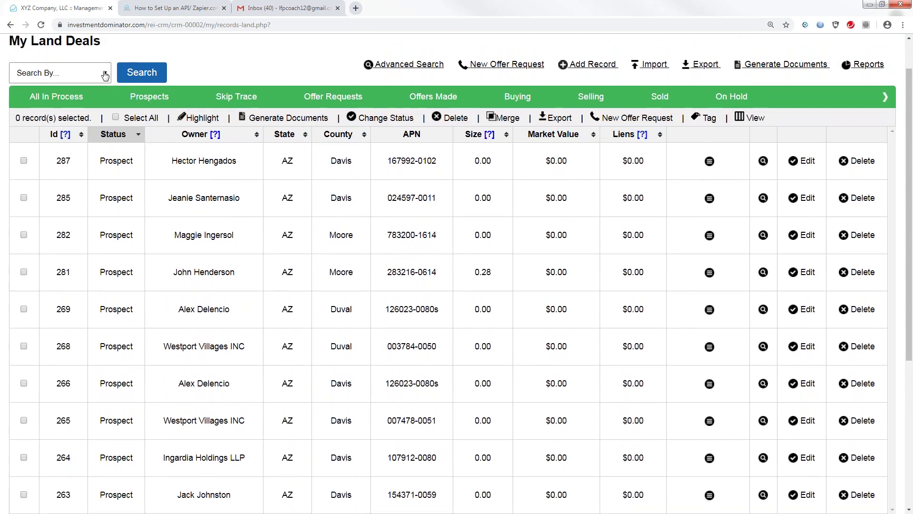
click(104, 74)
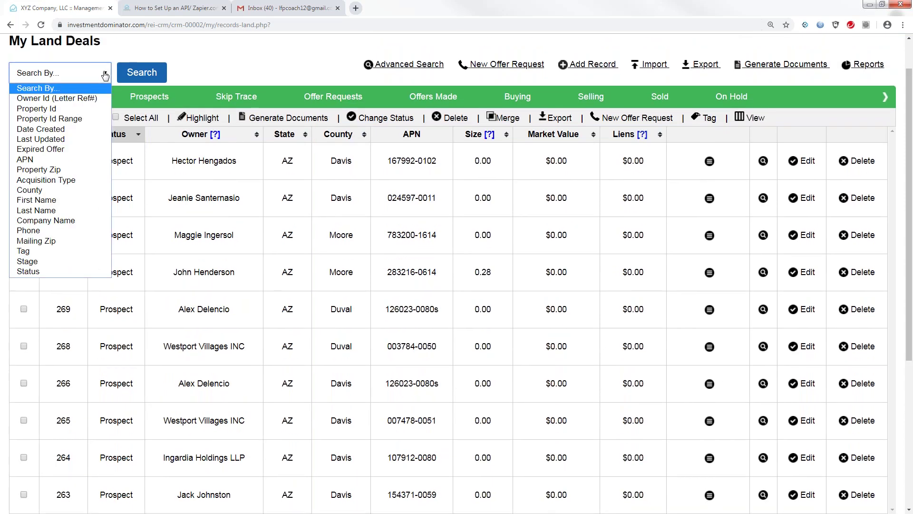
click(78, 121)
click(154, 73)
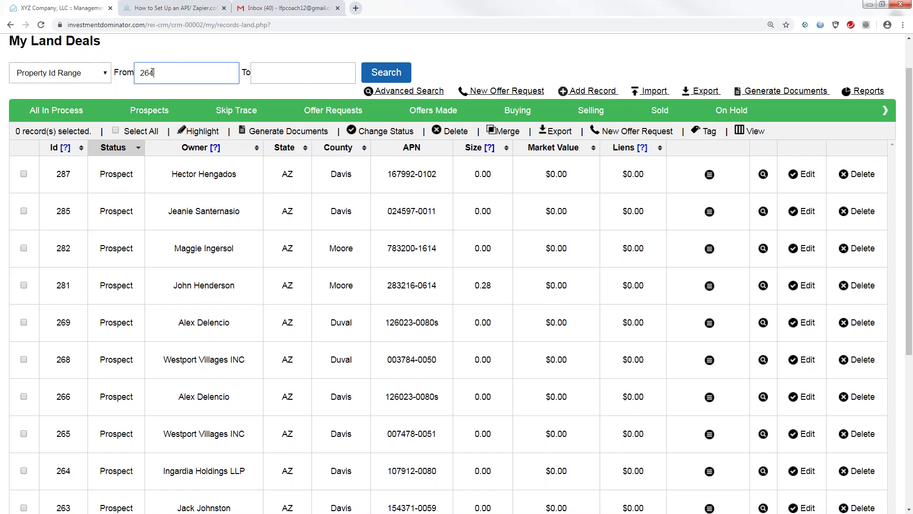
click(263, 73)
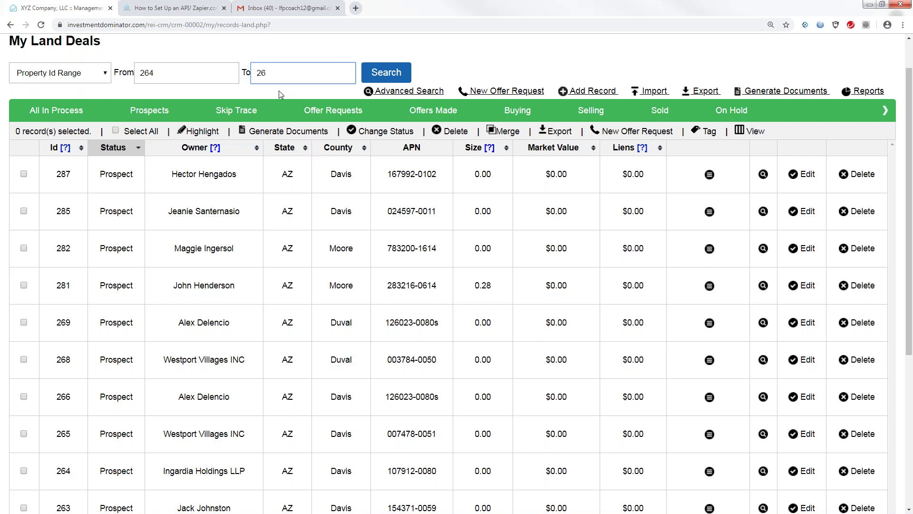
click(155, 75)
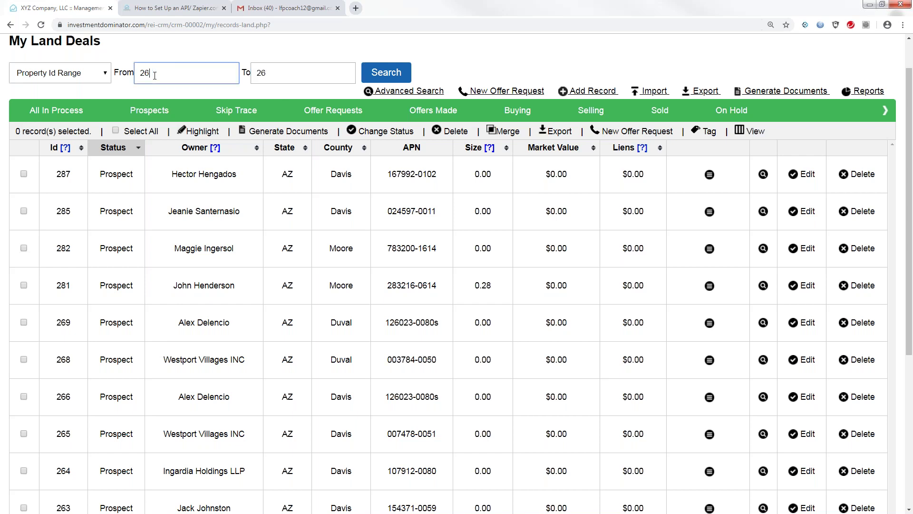
click(266, 75)
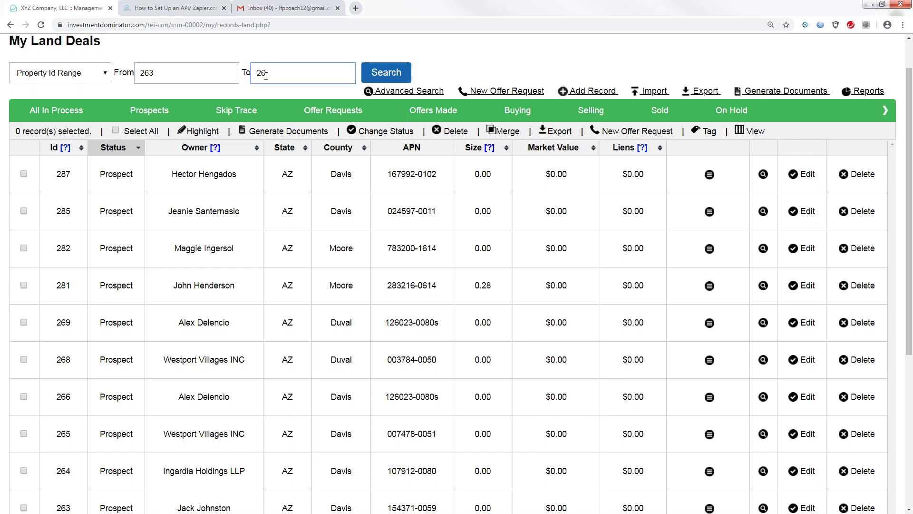
click(385, 74)
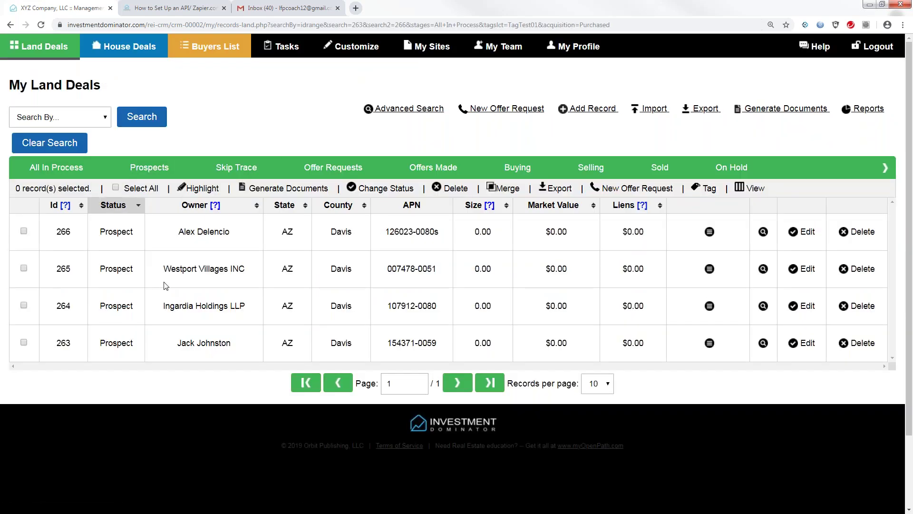
click(116, 187)
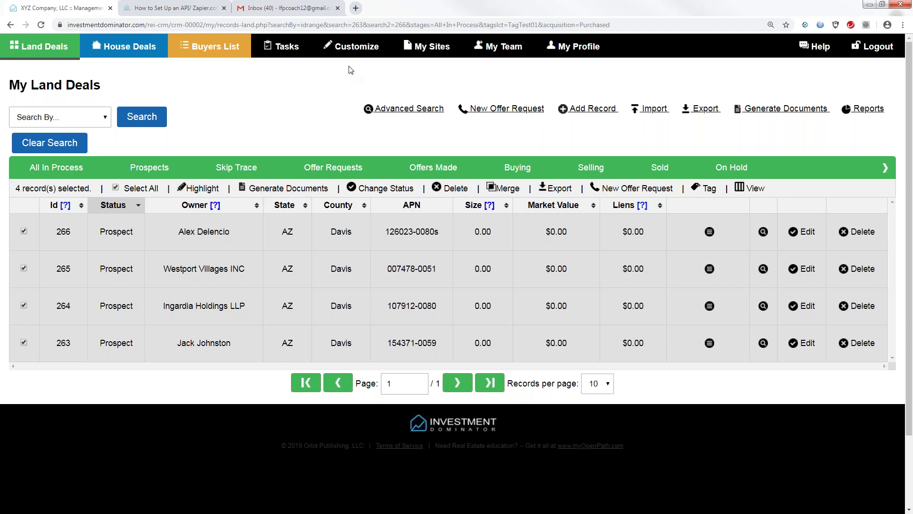
Step: Open the Customize page from the top navigation bar
click(352, 48)
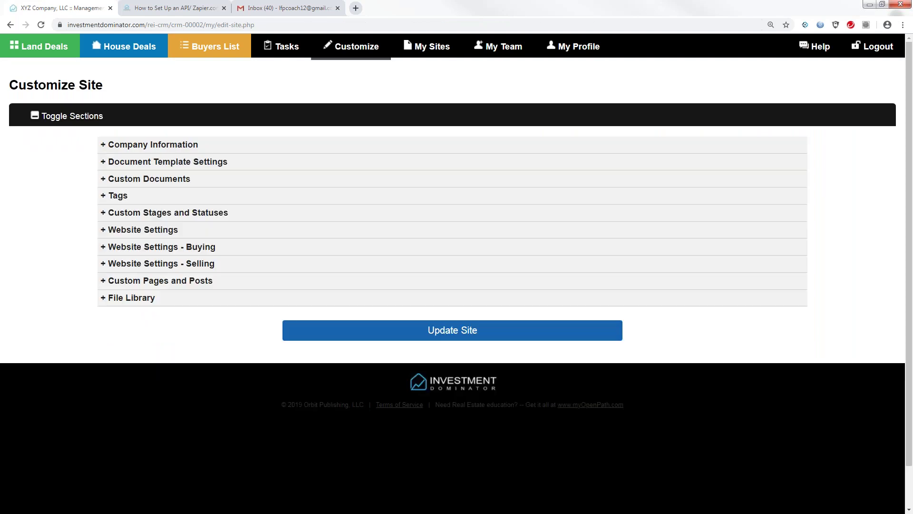
click(105, 180)
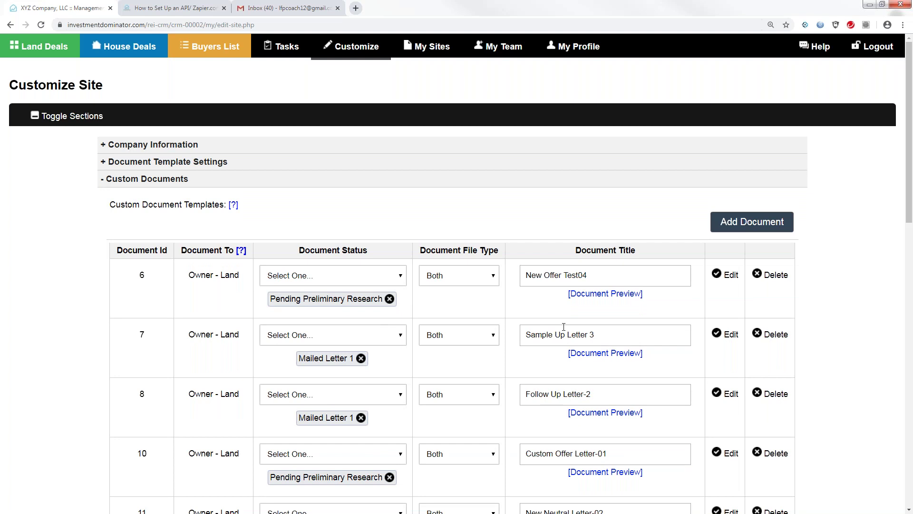
drag(910, 191, 912, 280)
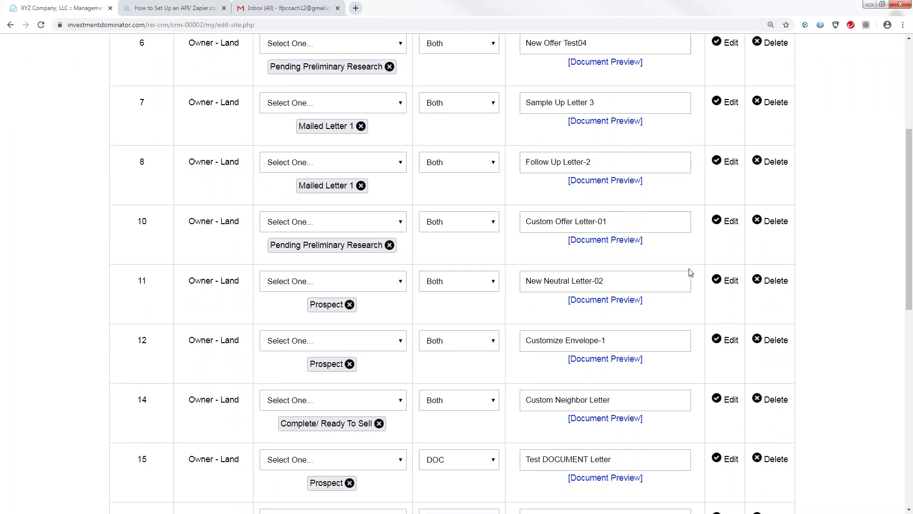
click(730, 281)
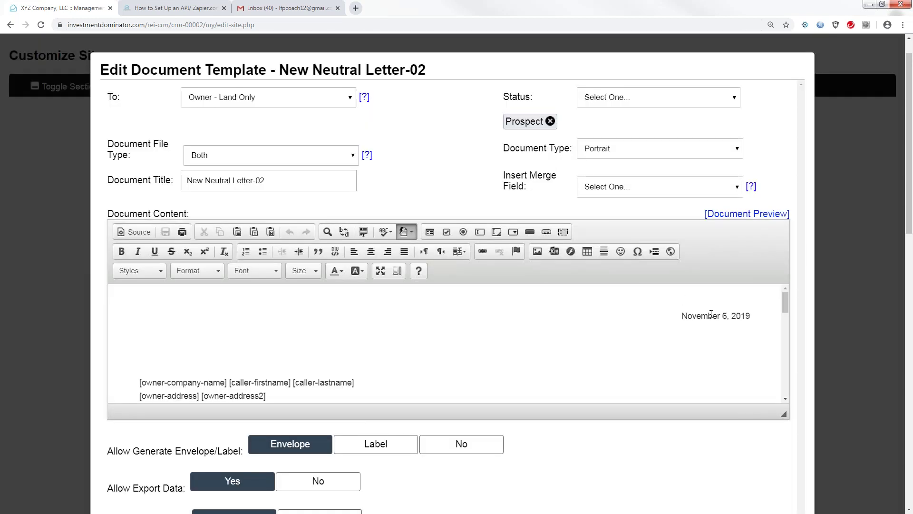
click(728, 317)
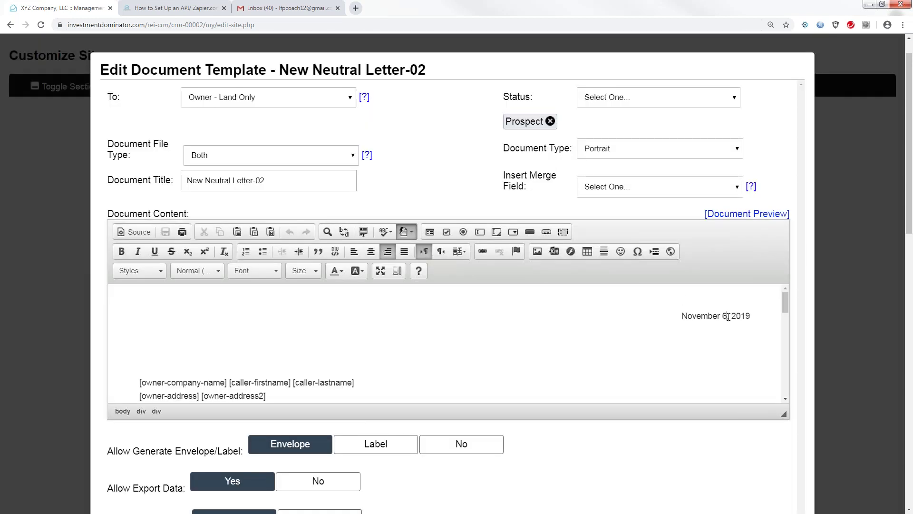
key(BackSpace)
text(13)
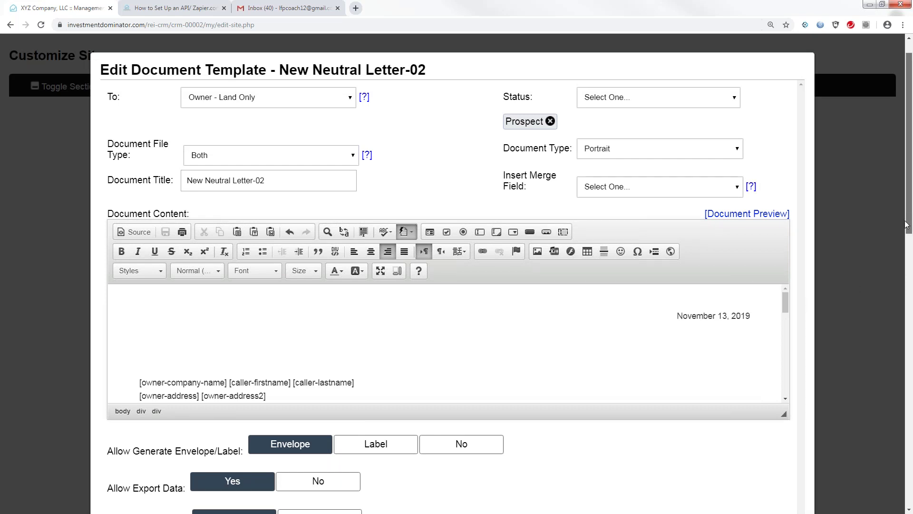
drag(908, 222, 910, 289)
click(474, 423)
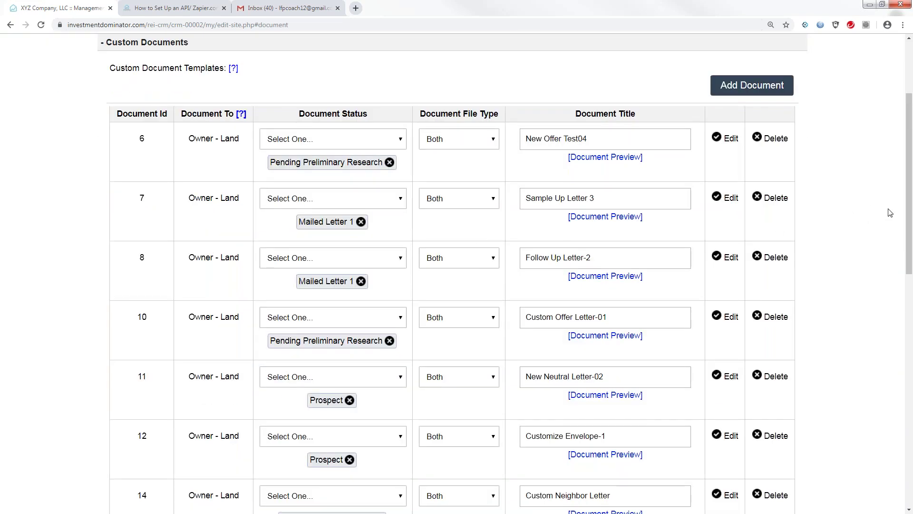
scroll(862, 220, up, 2)
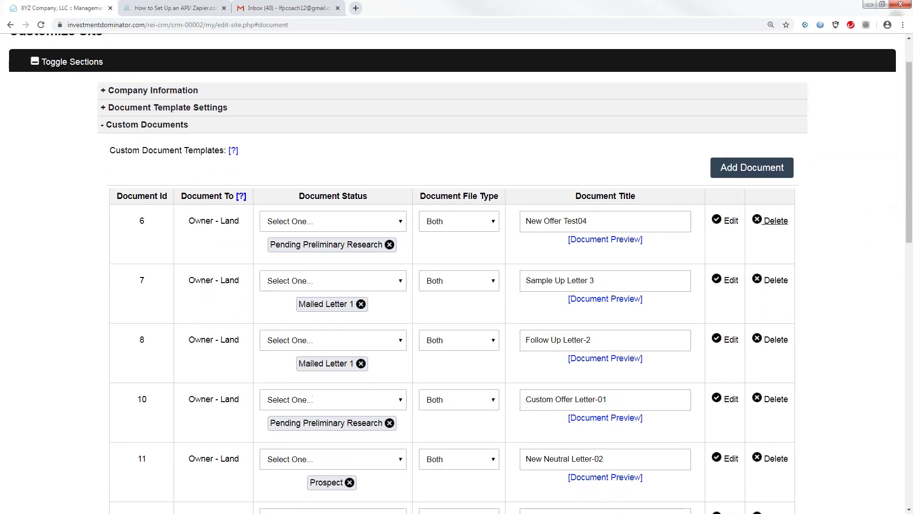
scroll(907, 200, up, 2)
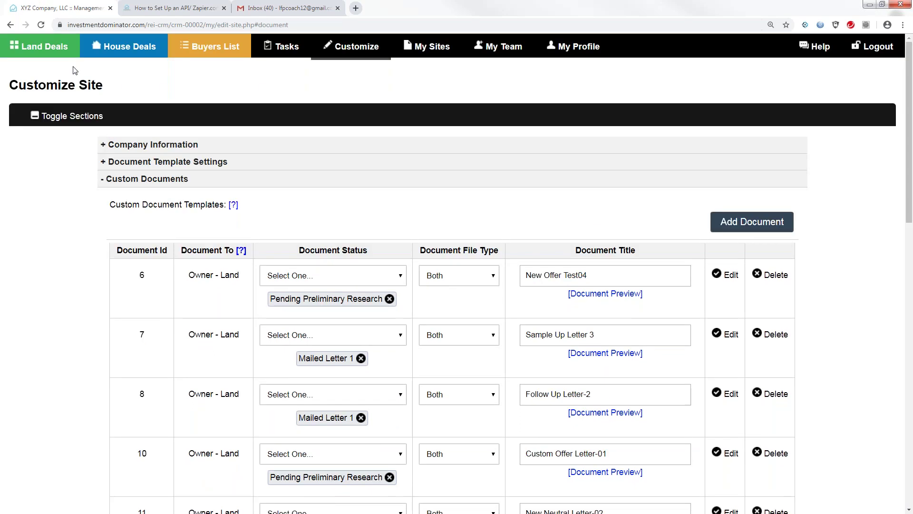
Step: Return to Land Deals and filter them by Property Id Range from 263 to 266
click(53, 50)
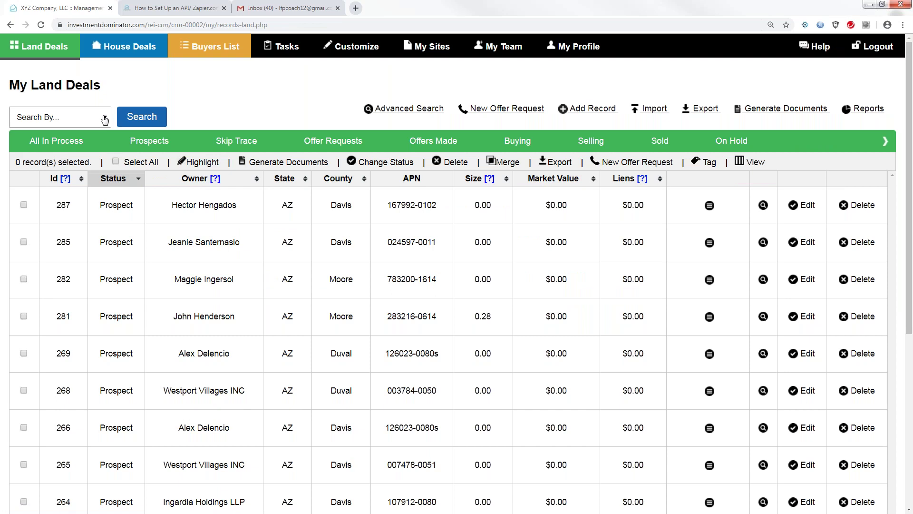
click(67, 118)
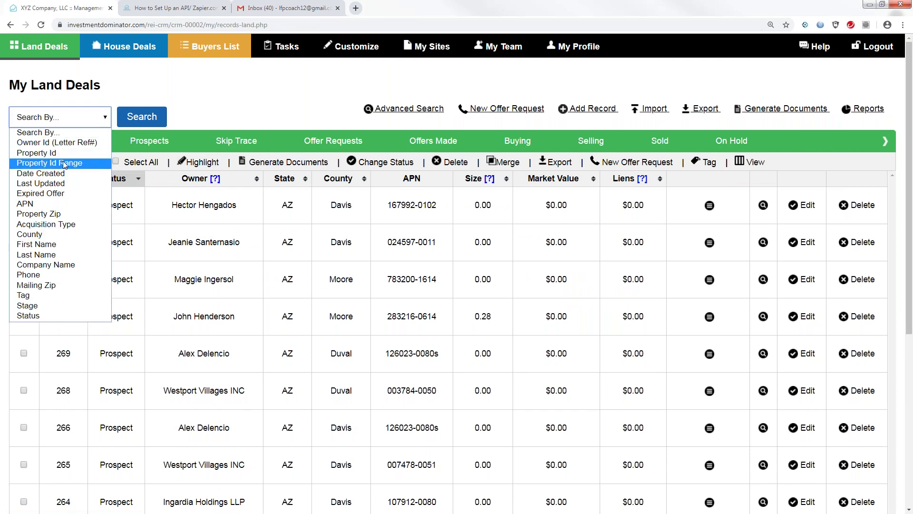
click(63, 163)
click(163, 119)
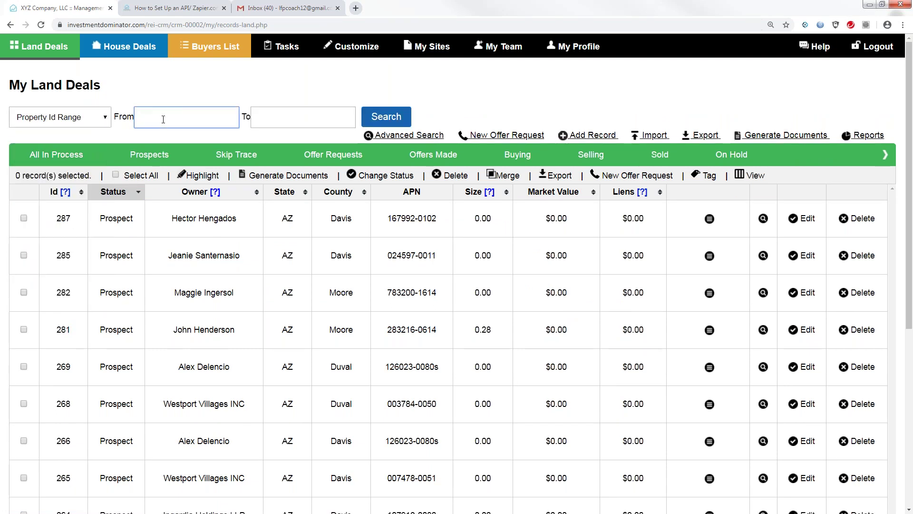
text(263)
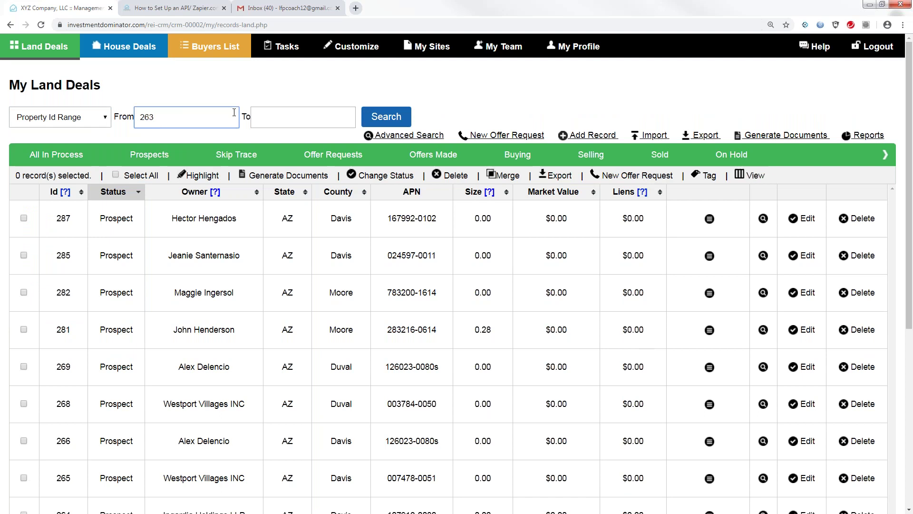
click(269, 120)
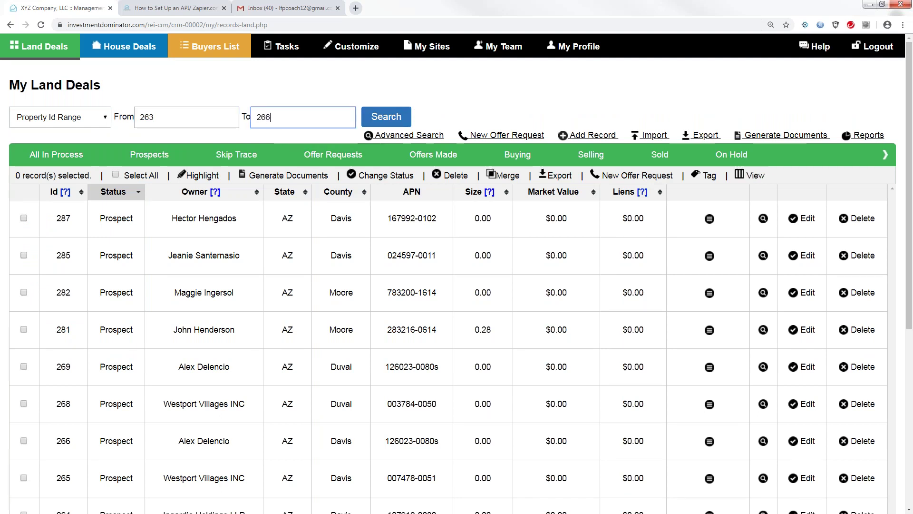
click(375, 121)
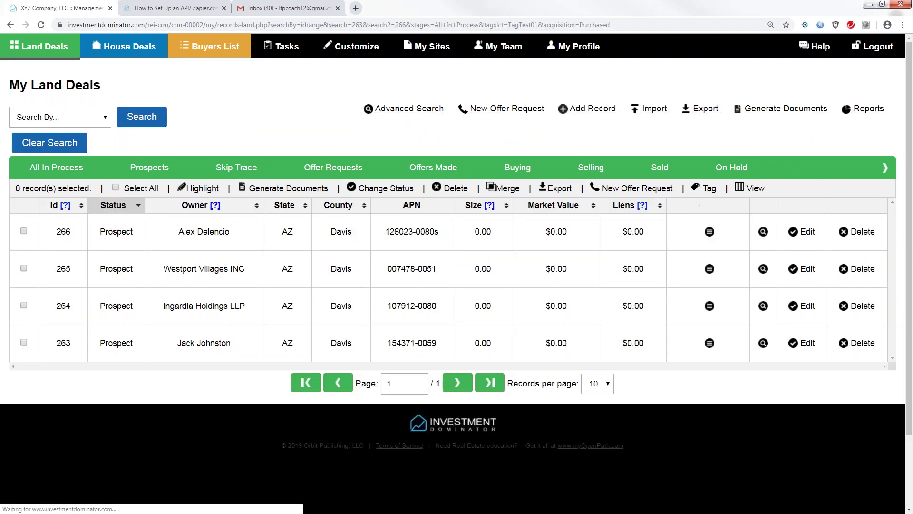
Step: Select all four found land deals and open document generation for them
click(116, 188)
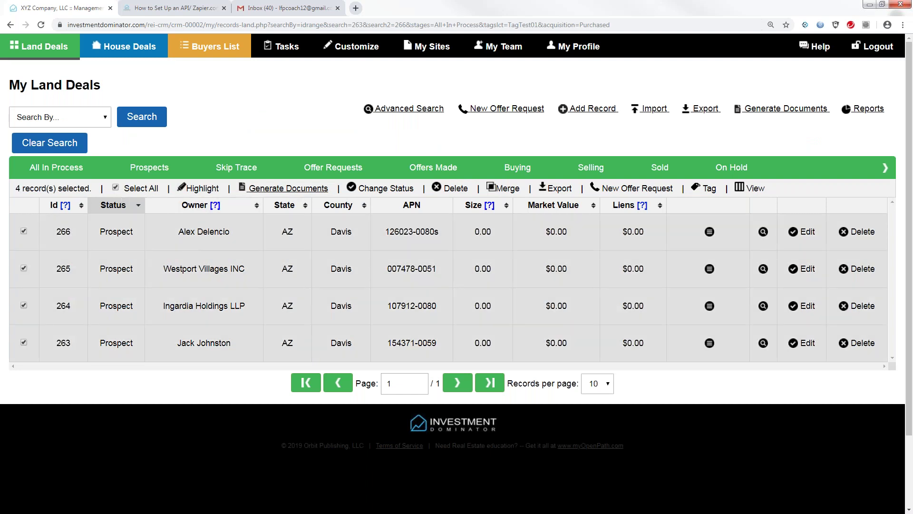
click(294, 189)
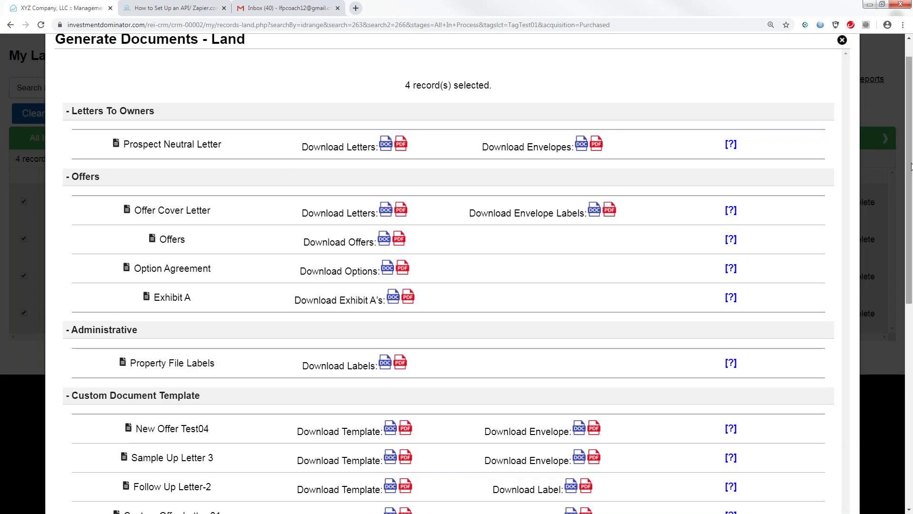
drag(910, 169, 905, 268)
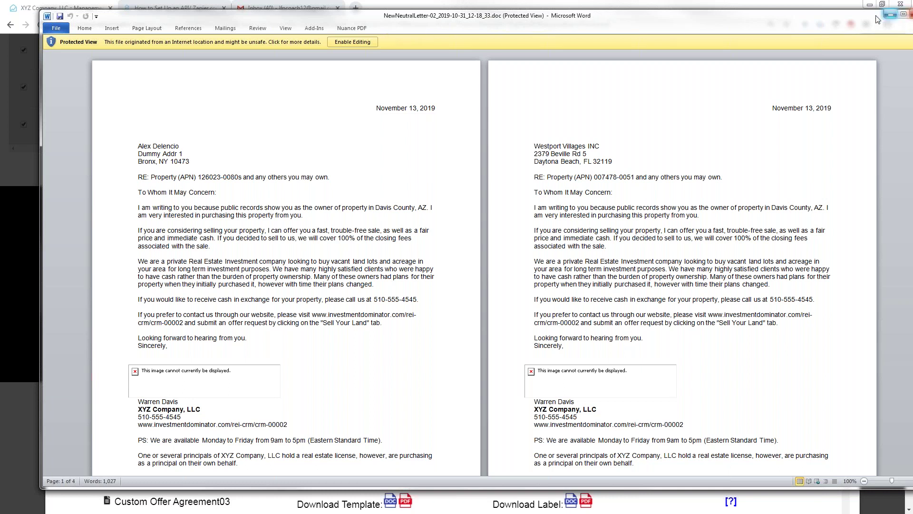
Step: Maximize then minimize the Word letter and scroll the Generate Documents window to the top
click(904, 15)
click(904, 5)
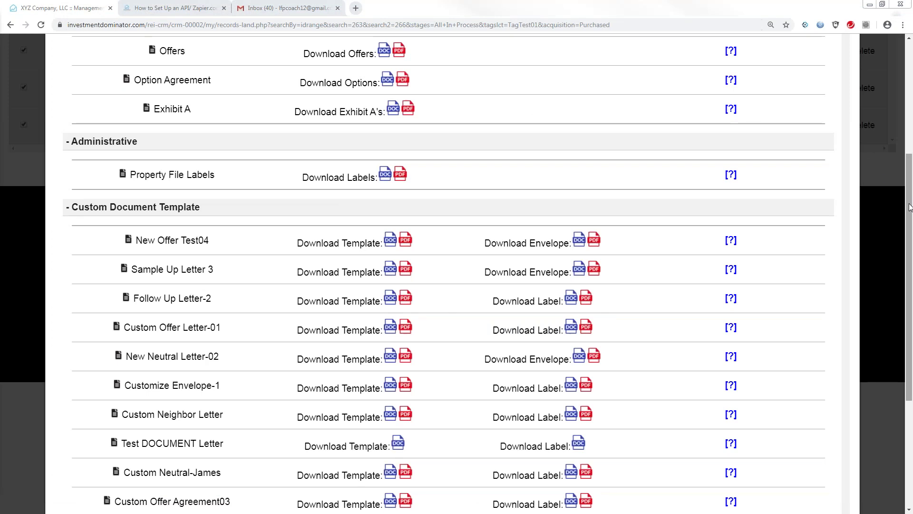
scroll(910, 207, up, 5)
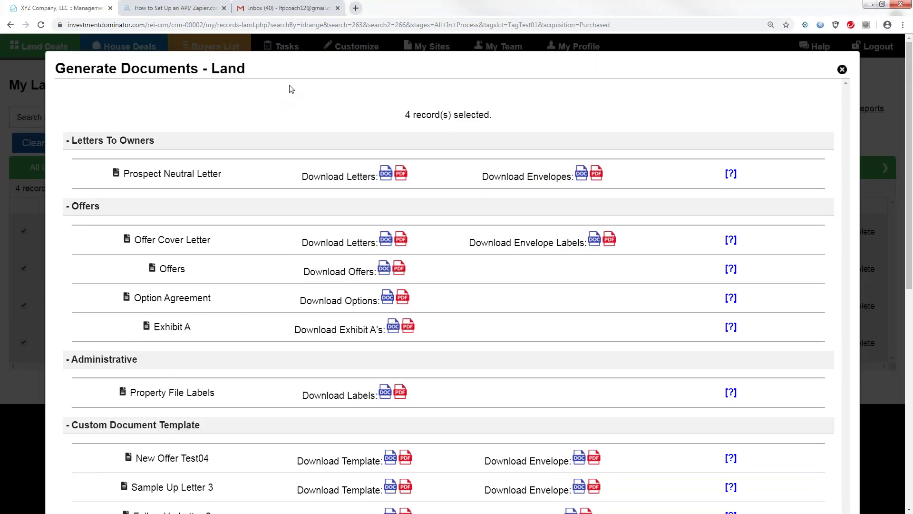
Step: Close the Generate Documents window and clear the Id range search filter
click(842, 71)
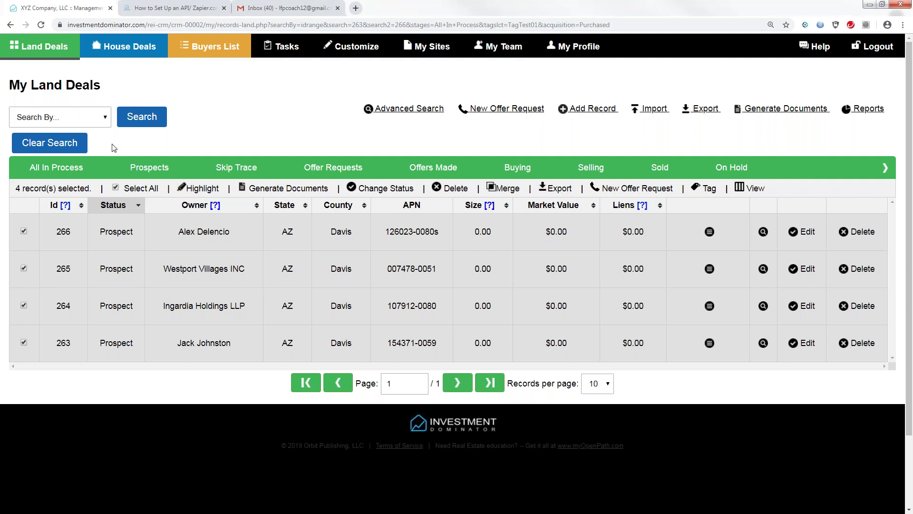
click(73, 141)
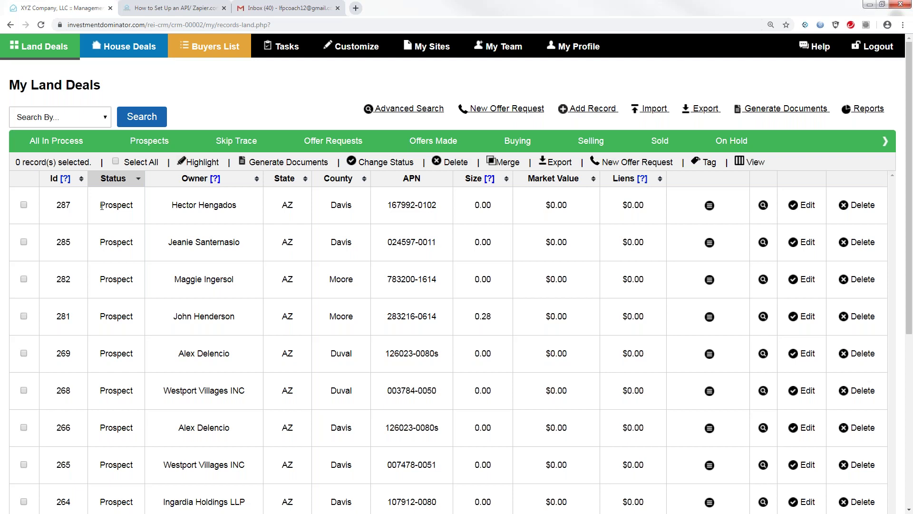
Step: Restore the browser window, reload the Customize Site page, and expand Document Template Settings
drag(381, 10, 409, 17)
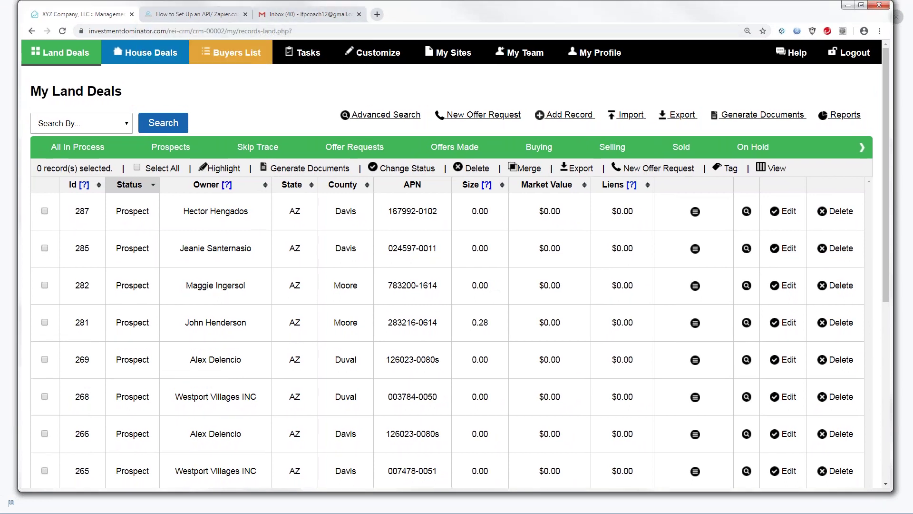
click(374, 55)
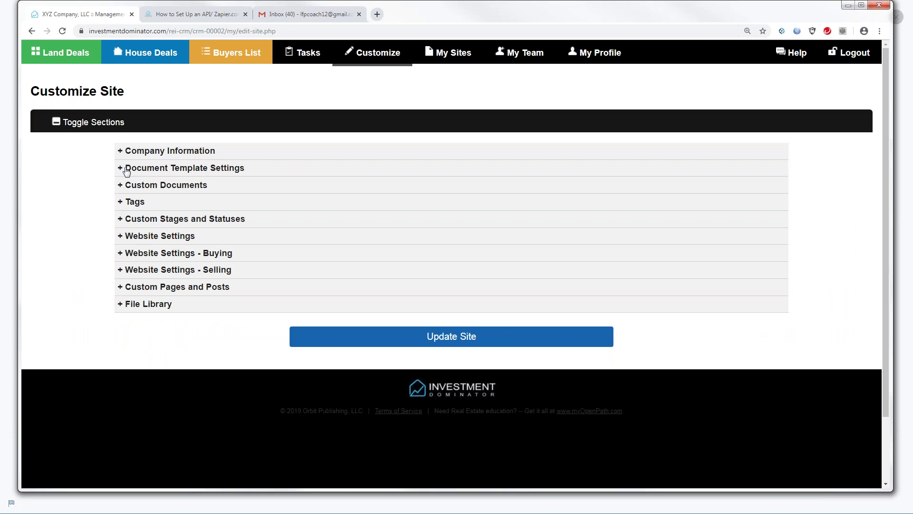
click(375, 56)
click(121, 169)
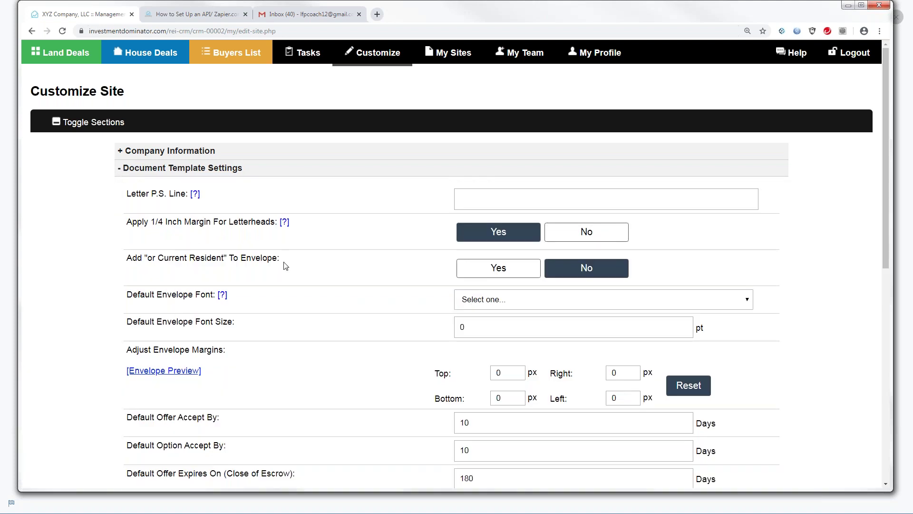
Step: In full screen, highlight the Default Offer Expires On setting and its 180-day value
key(F11)
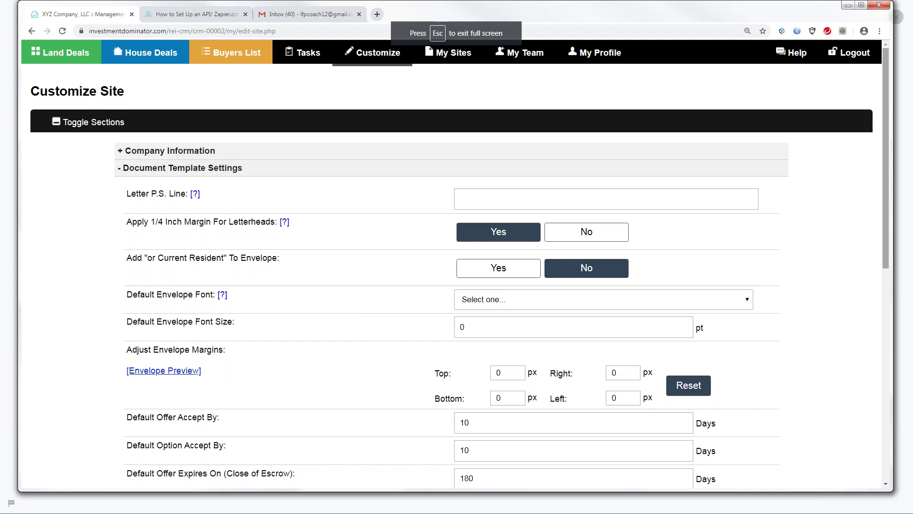
drag(887, 153, 883, 243)
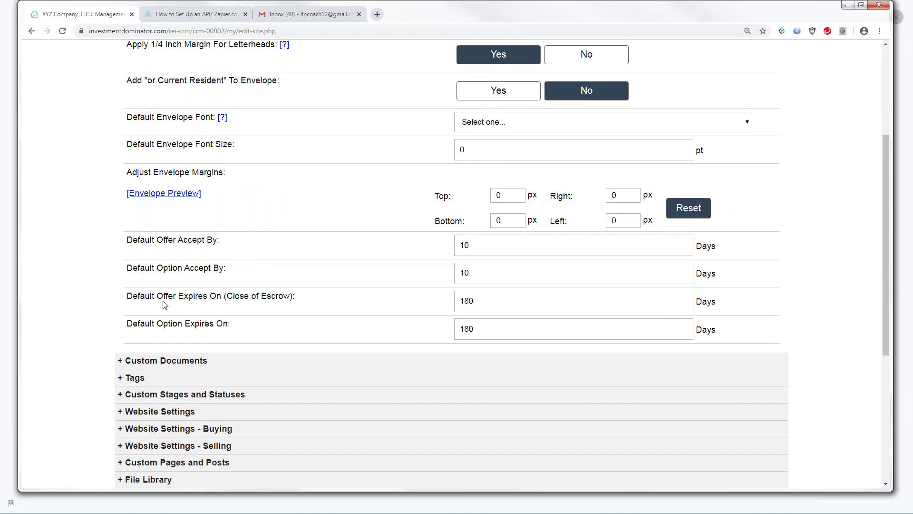
drag(126, 297, 221, 302)
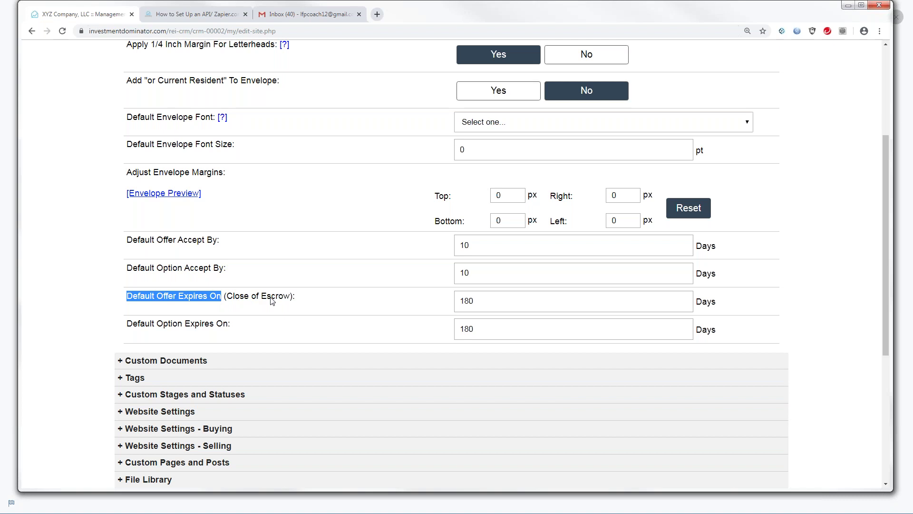
drag(477, 301, 453, 305)
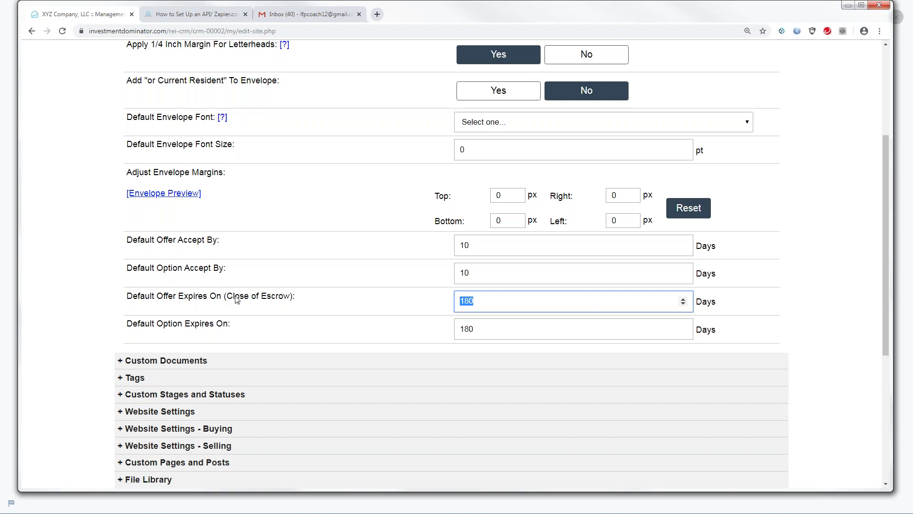
drag(884, 215, 881, 194)
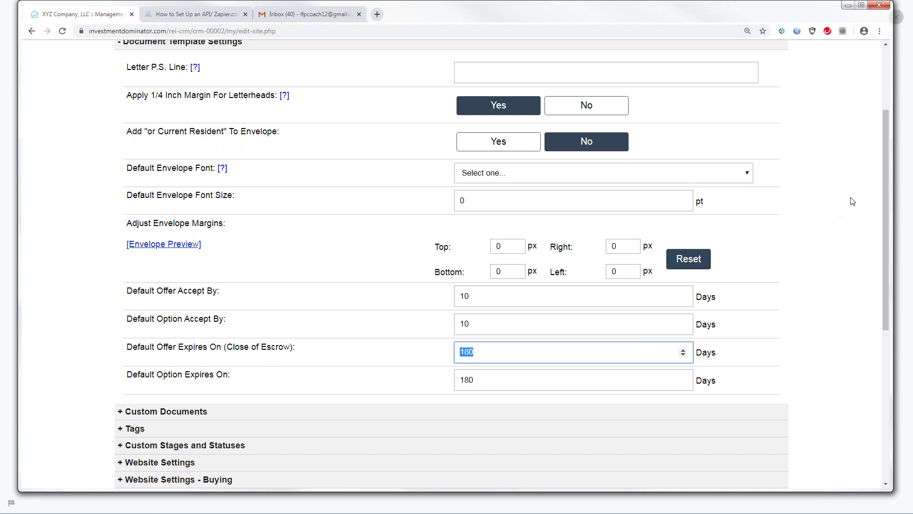
drag(883, 194, 881, 180)
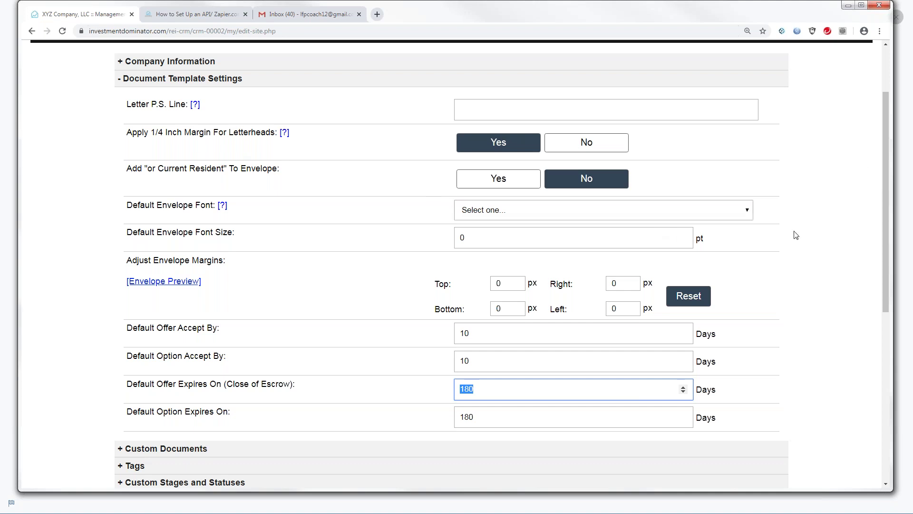
drag(884, 190, 893, 200)
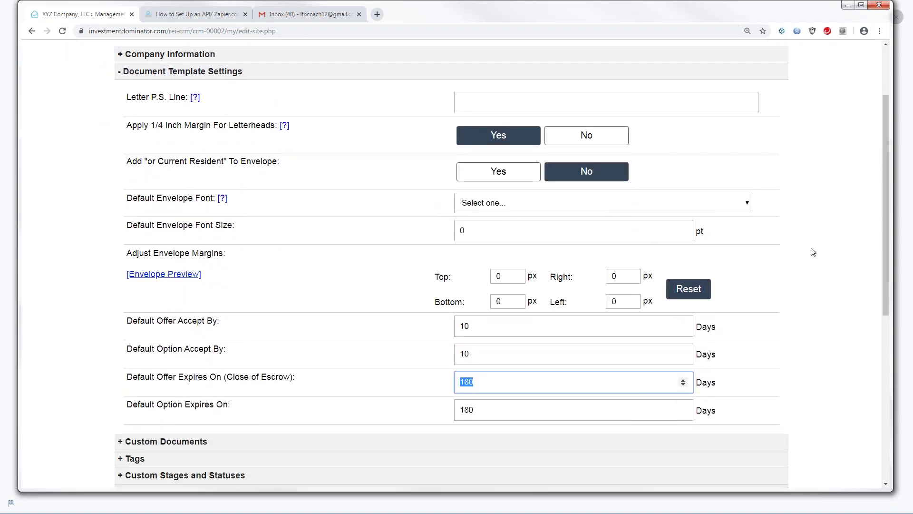
click(771, 373)
drag(883, 242, 886, 180)
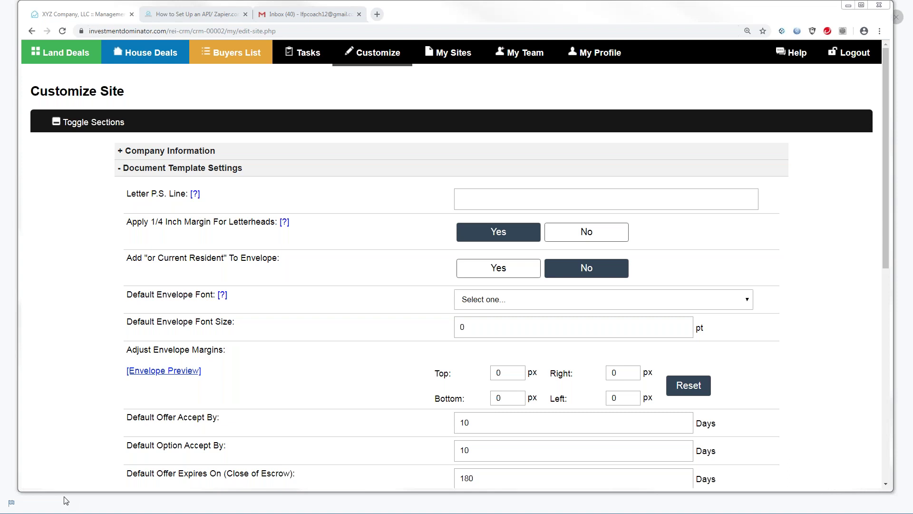
click(65, 501)
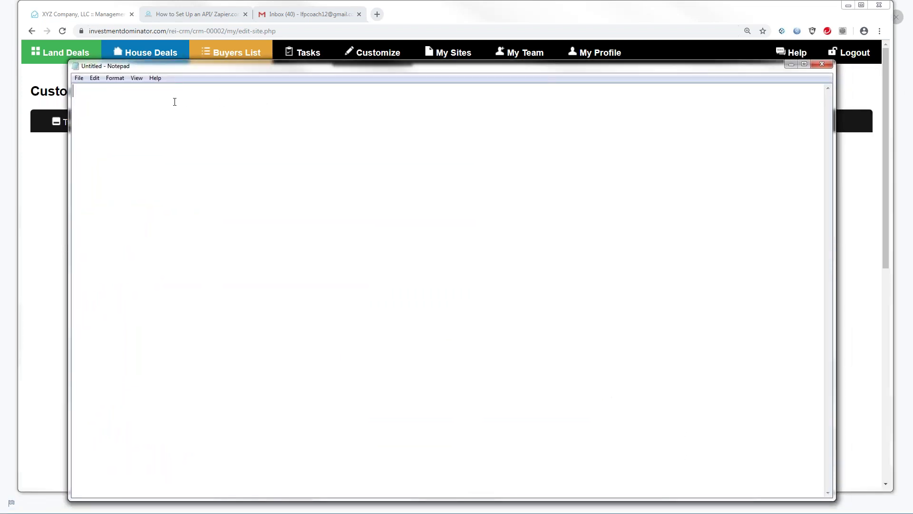
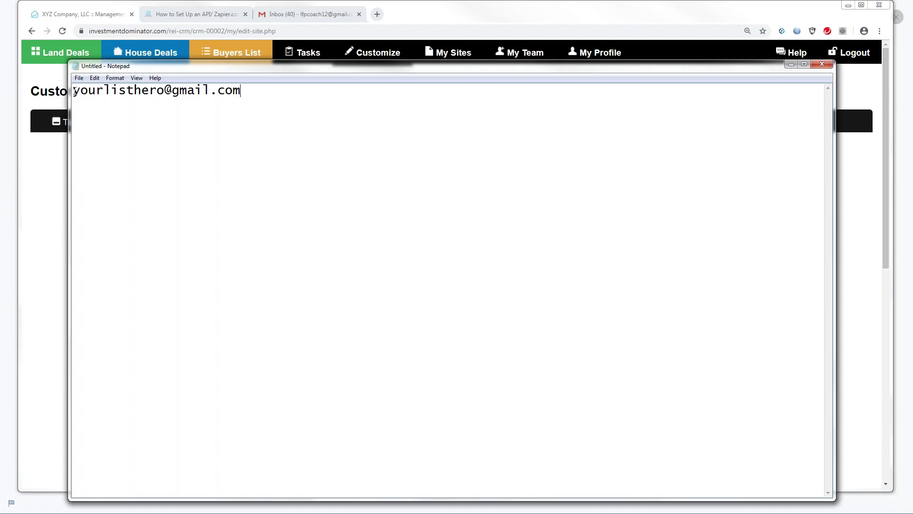
Step: Type the account's e-mail address into a blank Notepad note, then select and deselect it
drag(73, 90, 239, 100)
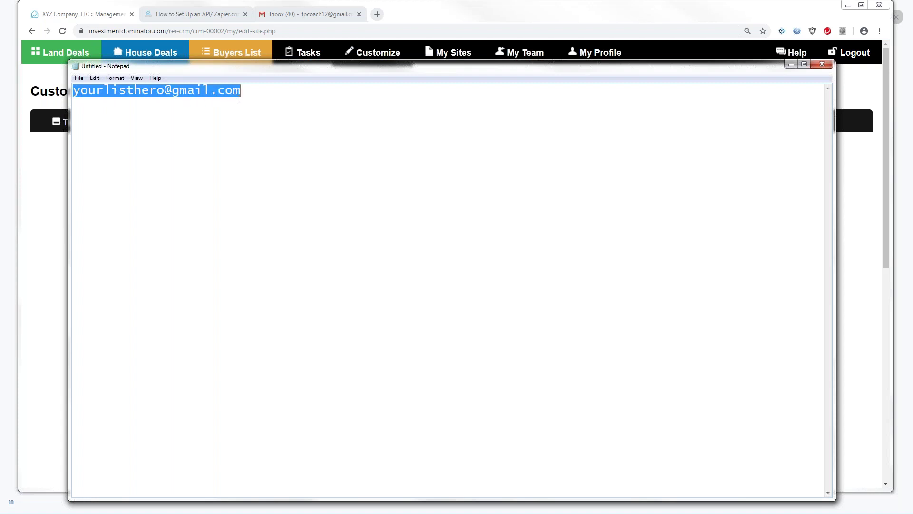
click(250, 94)
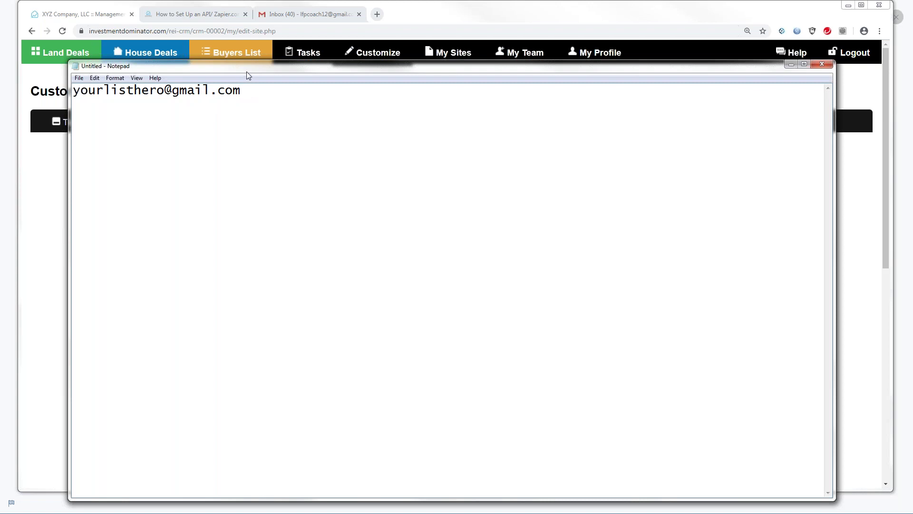
Step: Reposition the Notepad note and minimize it to reveal the Customize Site page
drag(247, 71, 238, 78)
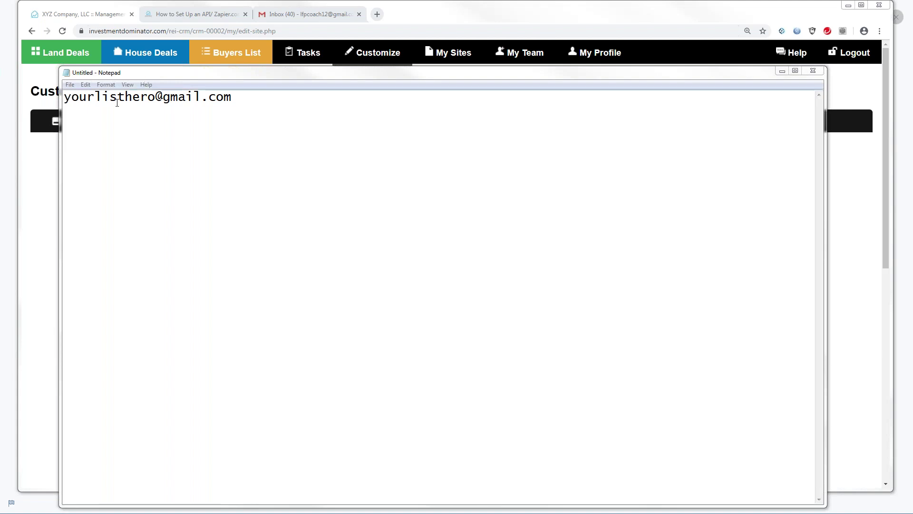
drag(147, 75, 127, 113)
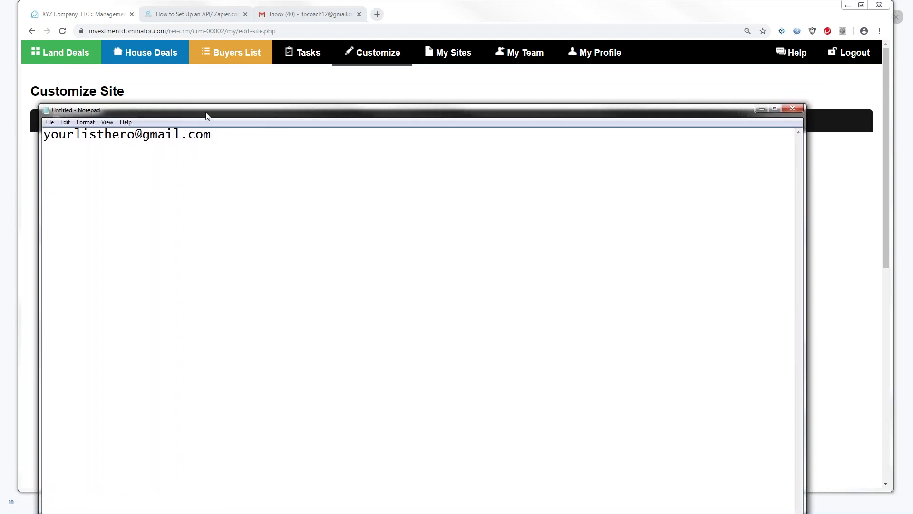
drag(205, 115, 206, 98)
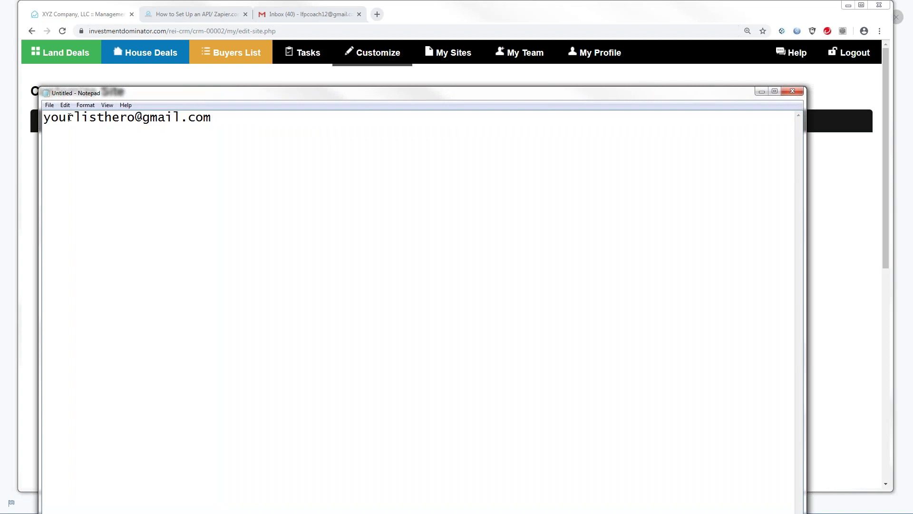
key(super+Down)
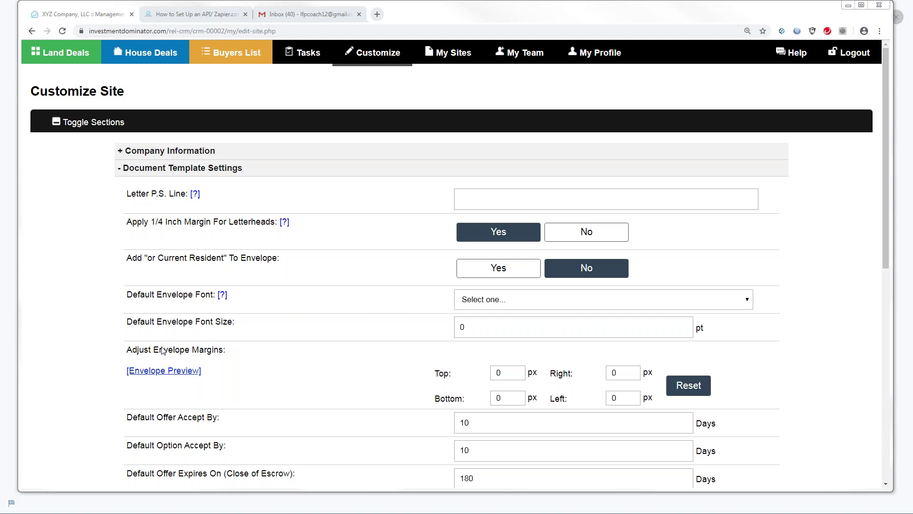
Step: Search the user guide for 'import' and open the How to Import your List (for Land Investing) article
click(795, 53)
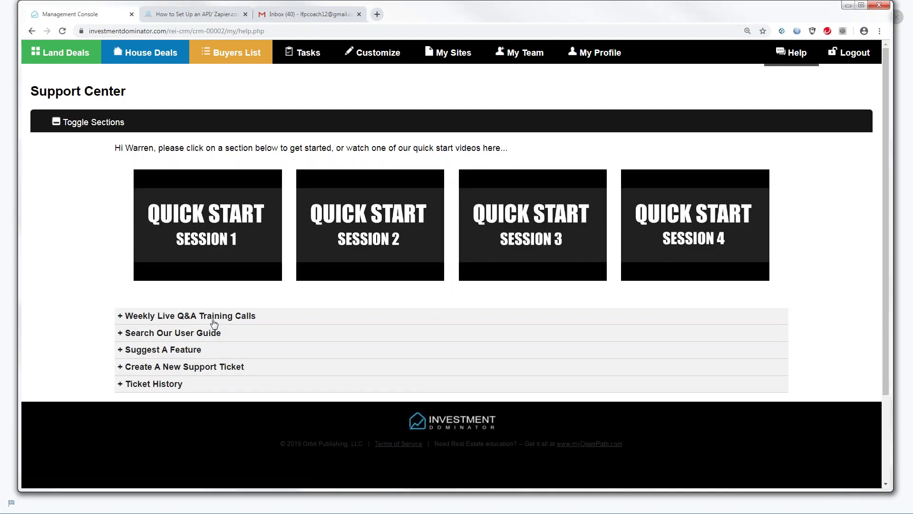
click(160, 335)
click(178, 417)
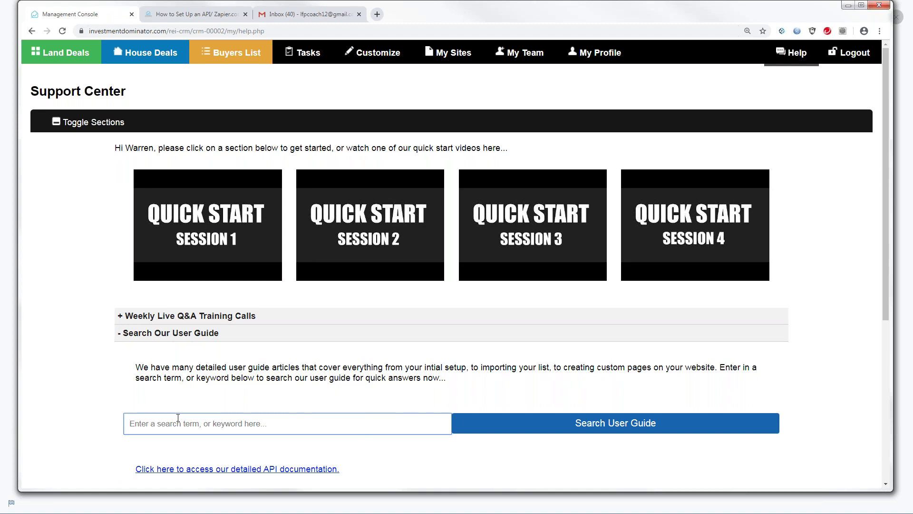
text(import)
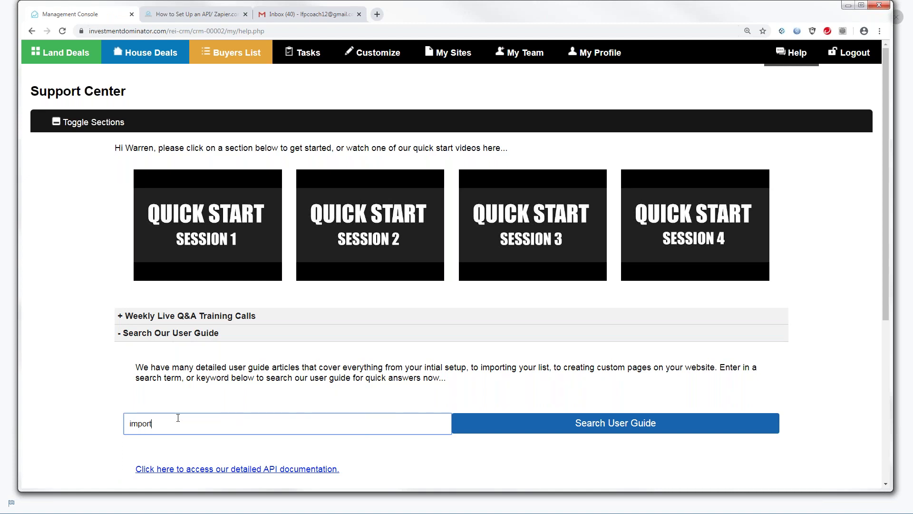
click(565, 421)
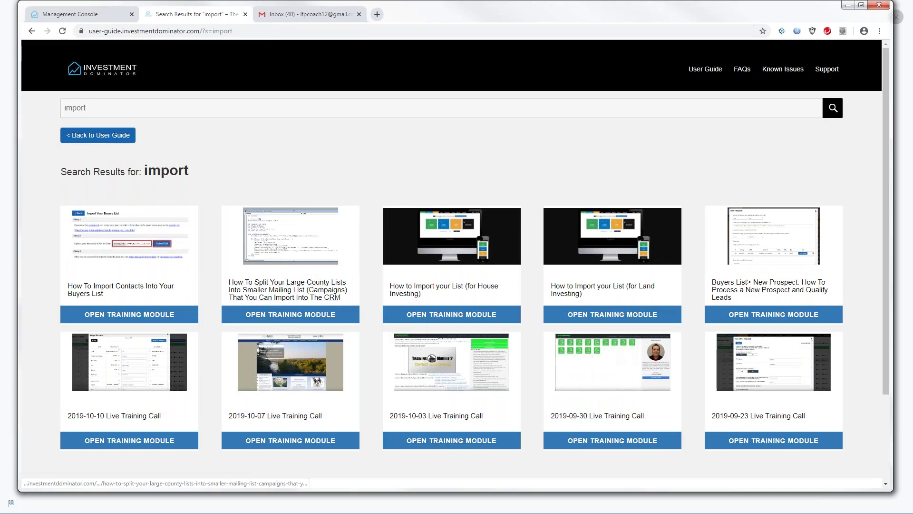
click(594, 290)
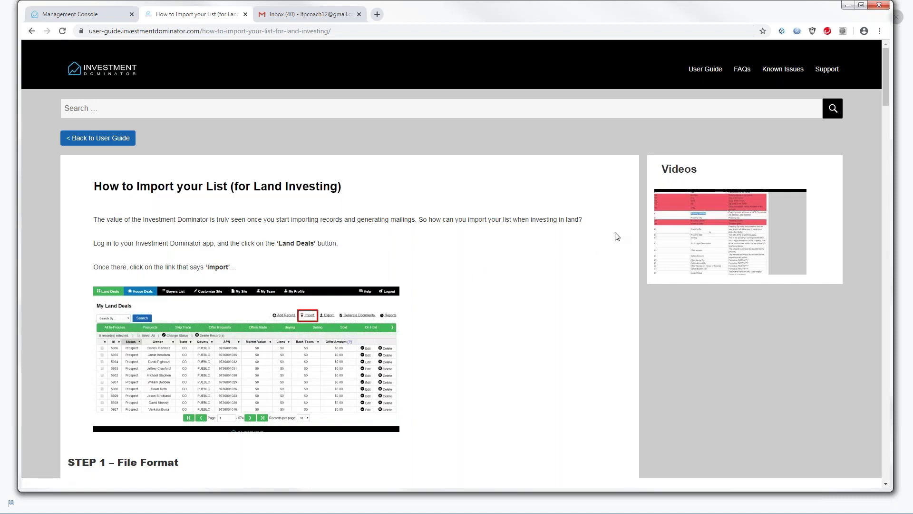
Step: Scroll to the Required Fields table, highlighting the 2nd Owner's First Name and Phone fields
drag(886, 96, 904, 182)
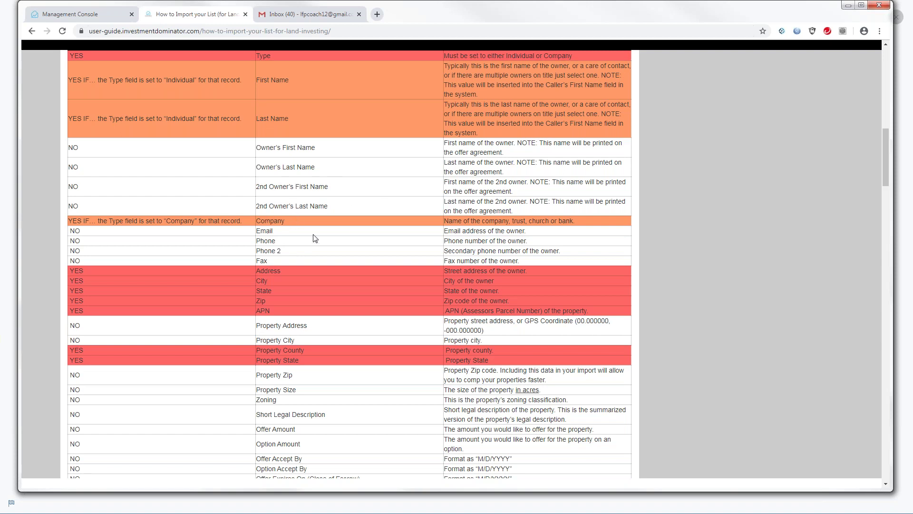
drag(257, 186, 329, 192)
drag(256, 241, 275, 241)
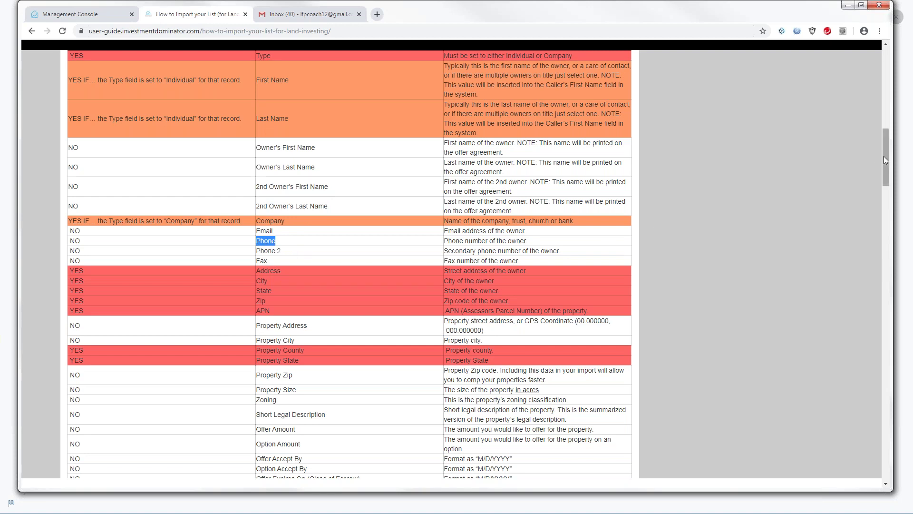
drag(885, 154, 884, 130)
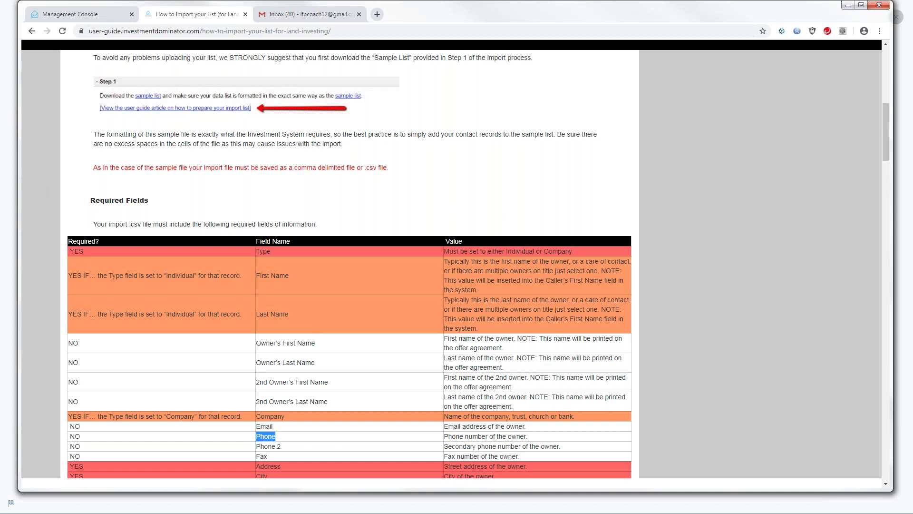
Step: Scroll back to the top of the land import guide, above the File Format step
scroll(886, 138, up, 1)
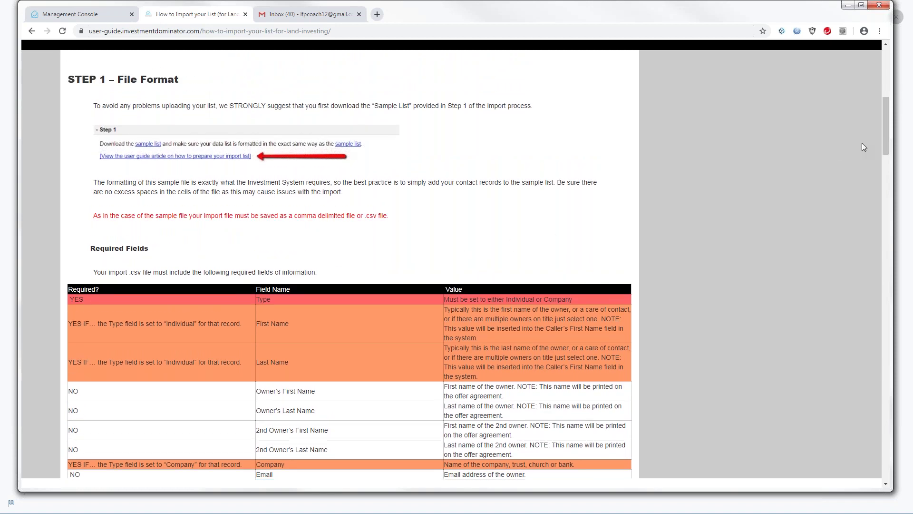
drag(883, 138, 884, 137)
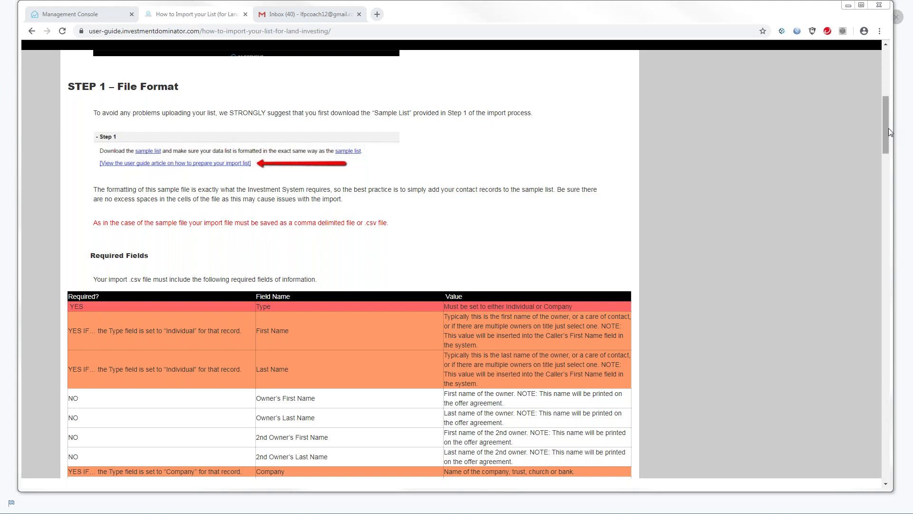
drag(886, 128, 874, 81)
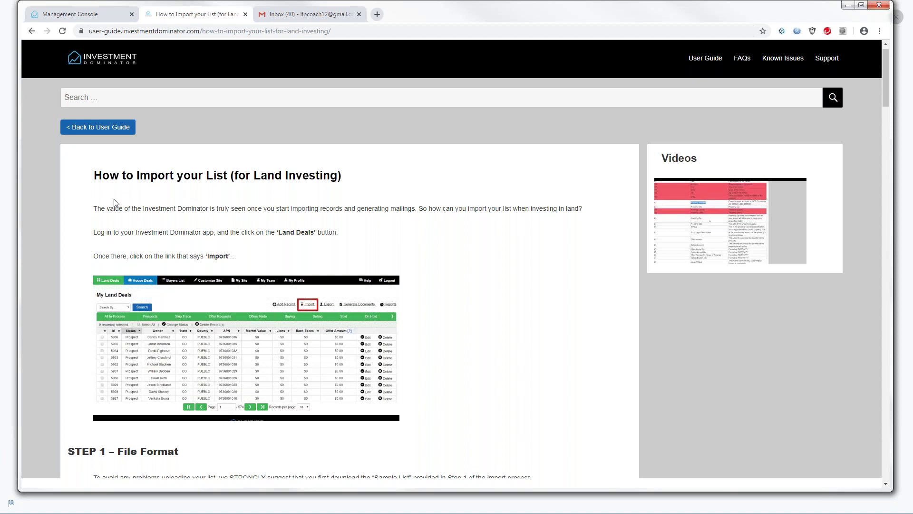
Step: Search the guide for 'Import', open the land-investing article, and highlight the Property Size field
click(90, 96)
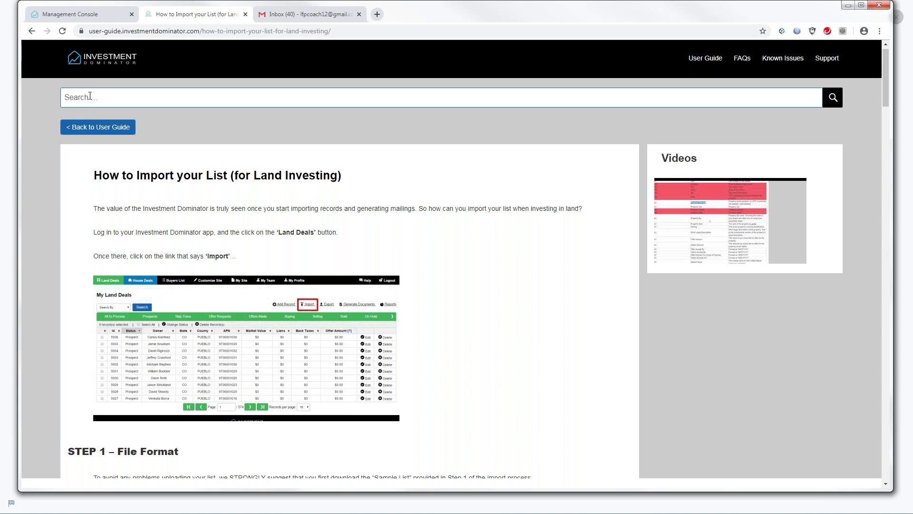
text(Import)
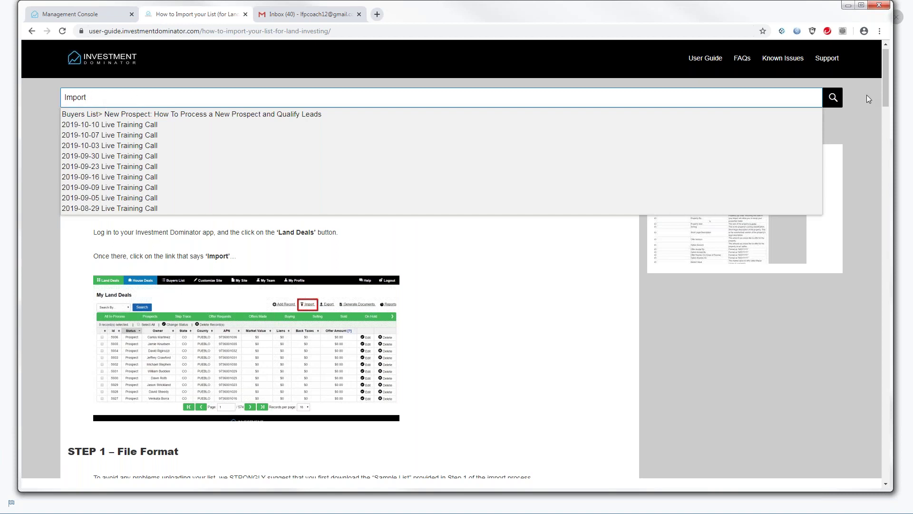
click(833, 97)
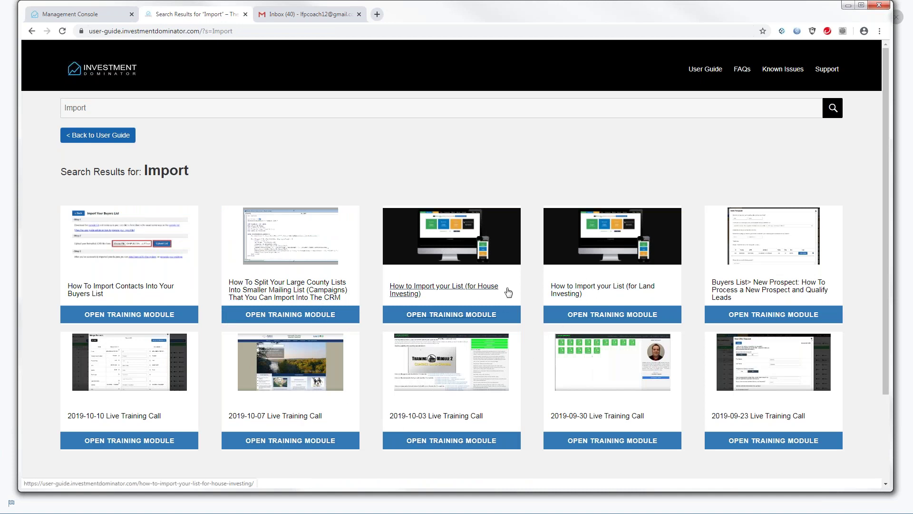
click(590, 289)
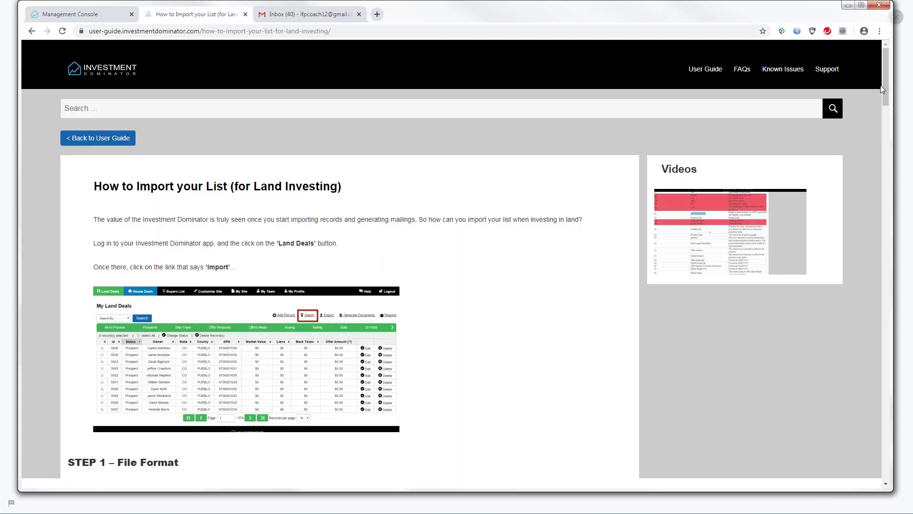
drag(884, 87, 912, 177)
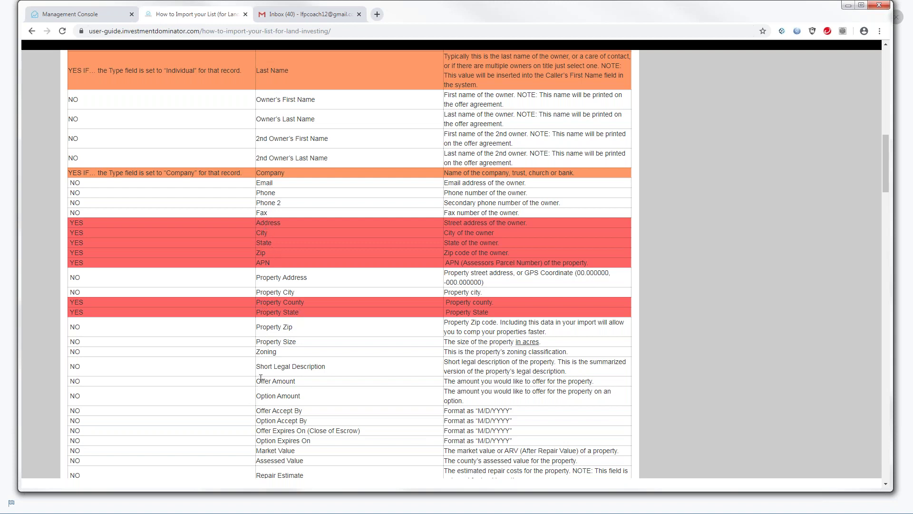
drag(257, 341, 299, 345)
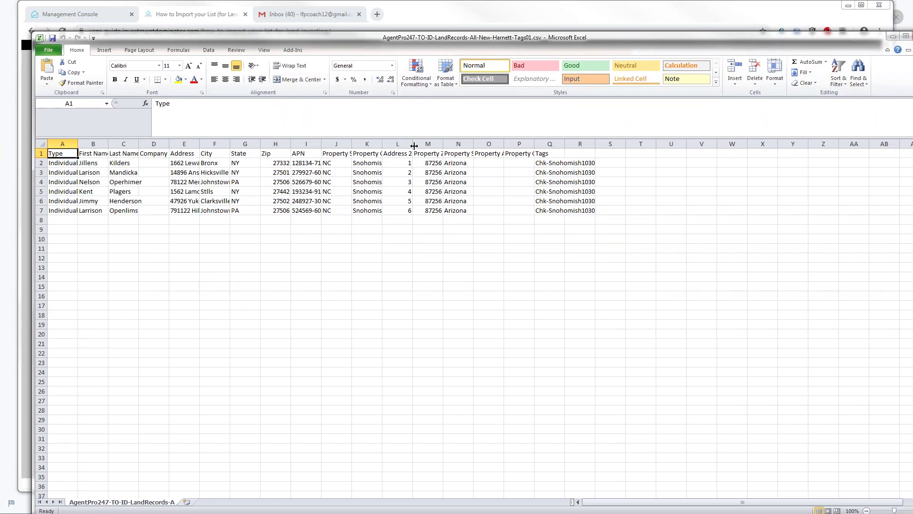
Step: Widen column L and insert a widened blank column O before Property Address
drag(415, 144, 623, 143)
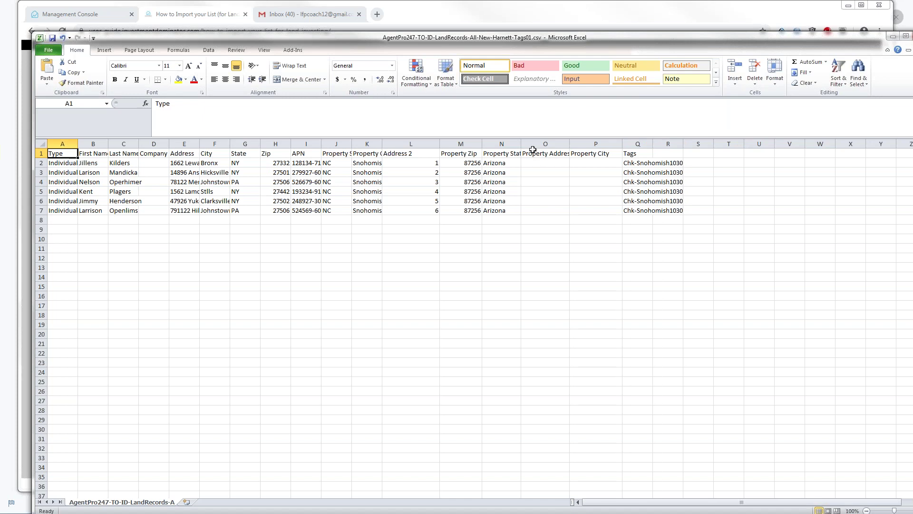
right_click(534, 143)
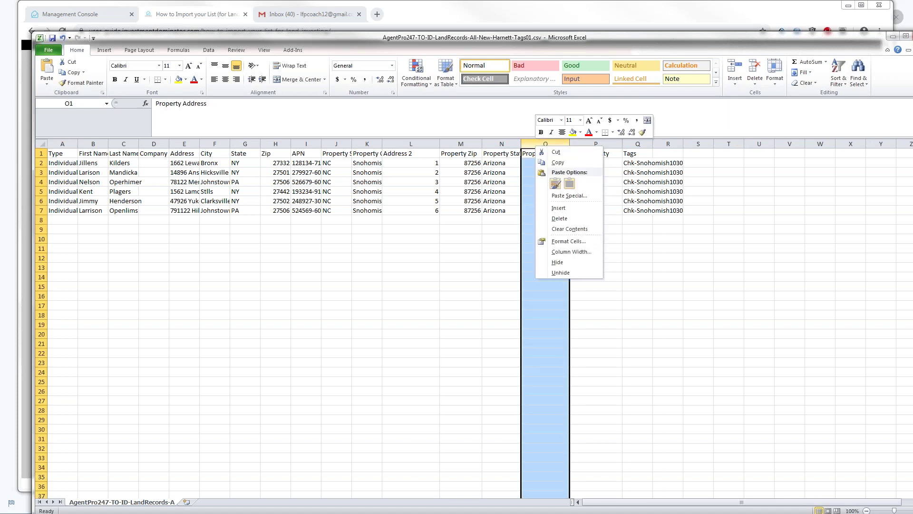
click(558, 209)
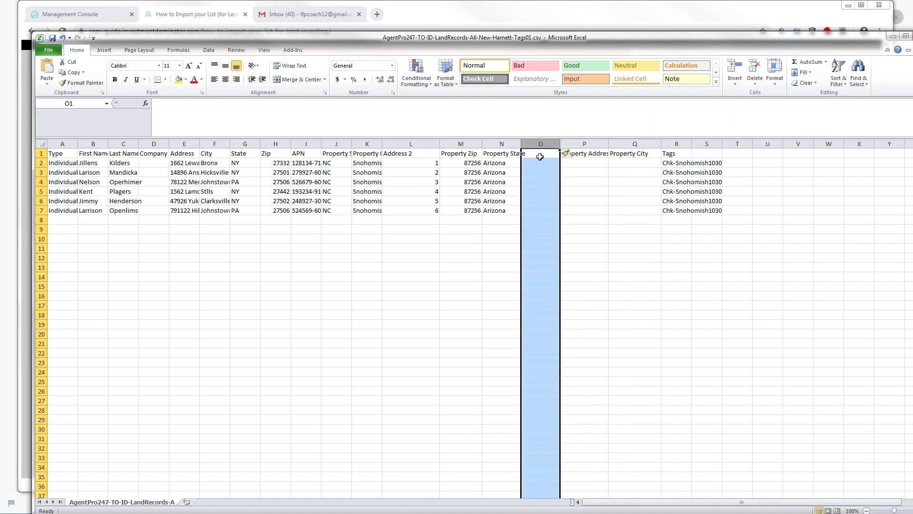
click(540, 157)
drag(560, 144, 574, 149)
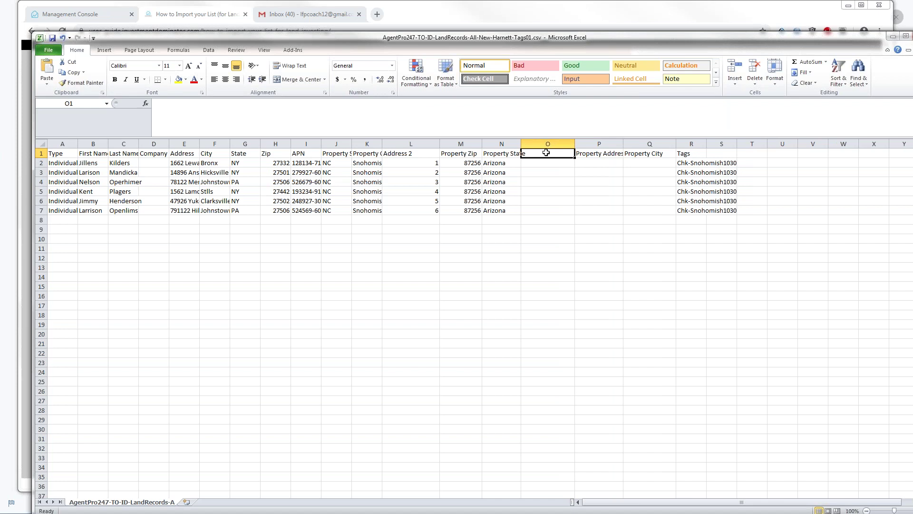
Step: Enter the header 'Property Size' in O1 and move Excel aside to show the guide
text(Property Size)
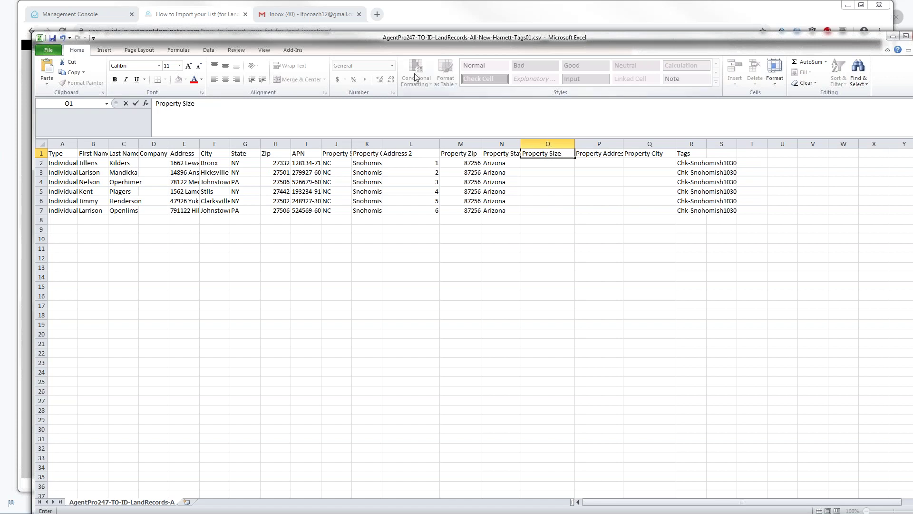
drag(329, 35, 1, 21)
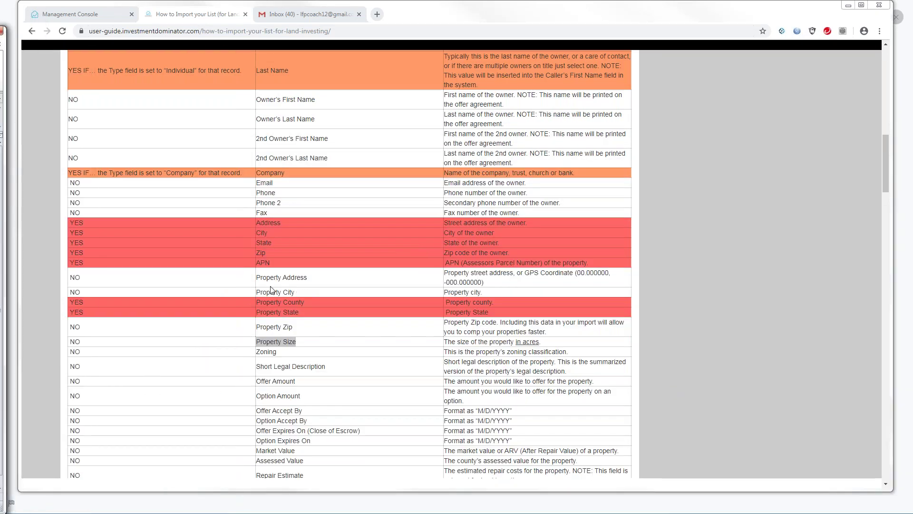
Step: Highlight the Property Zip to Property Size guide rows, then bring the Excel spreadsheet back in front
drag(296, 342, 257, 341)
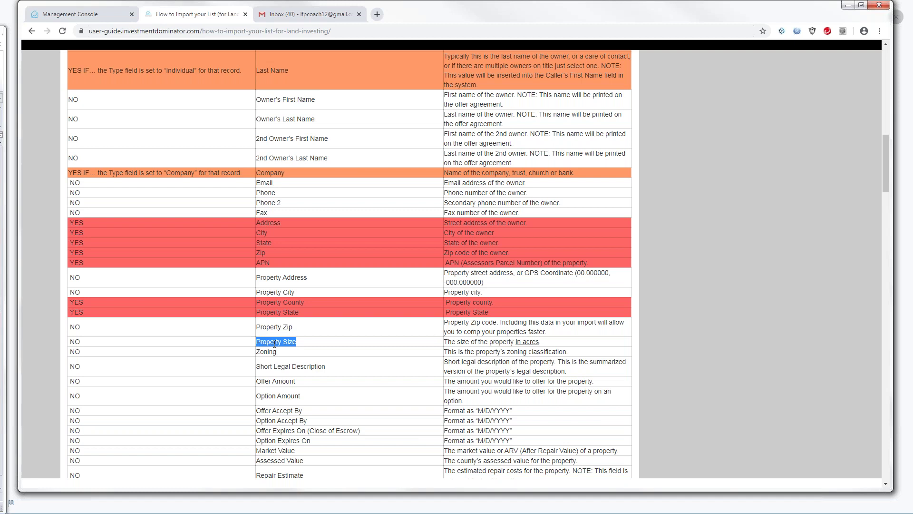
key(alt+Tab)
drag(448, 83, 539, 59)
drag(274, 65, 299, 65)
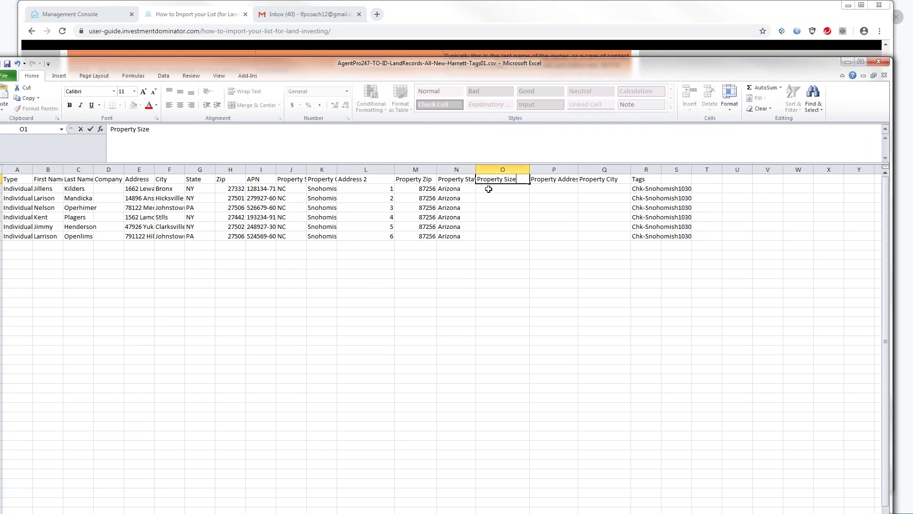
double_click(515, 182)
click(509, 179)
key(BackSpace)
text(s)
click(543, 169)
click(494, 169)
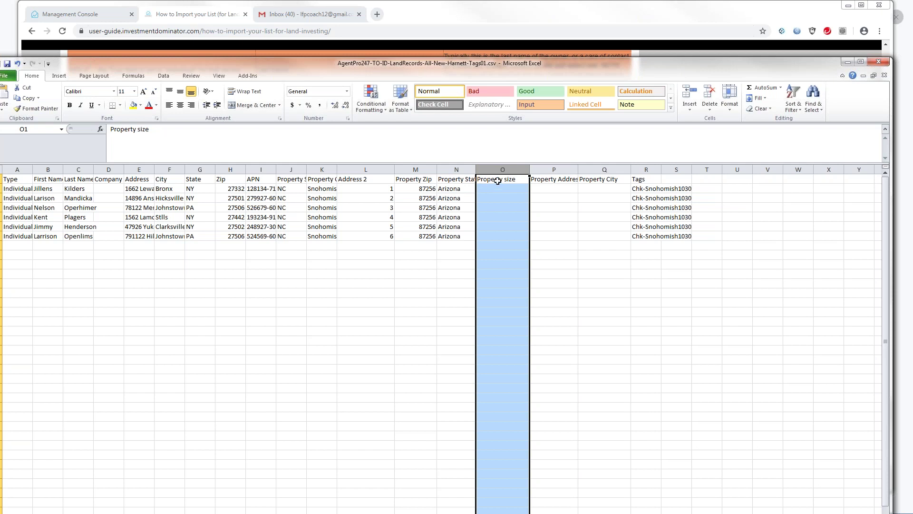
click(507, 178)
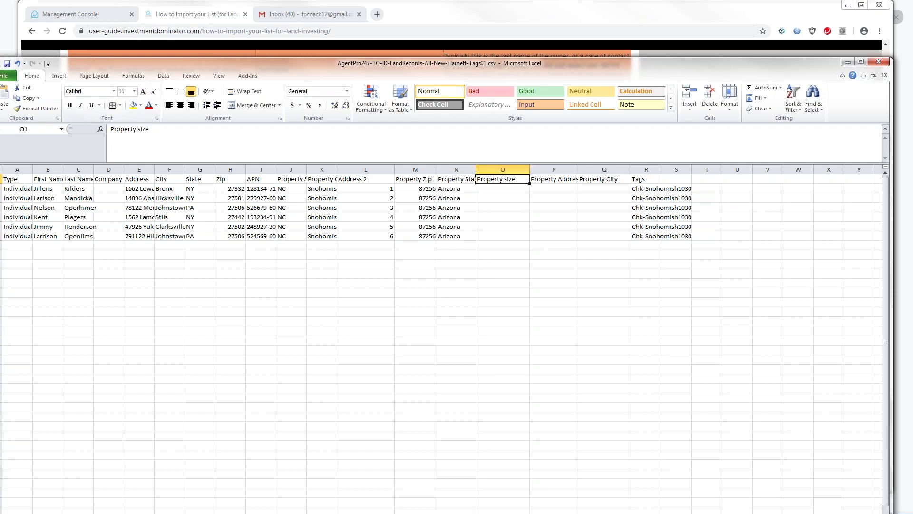
click(142, 129)
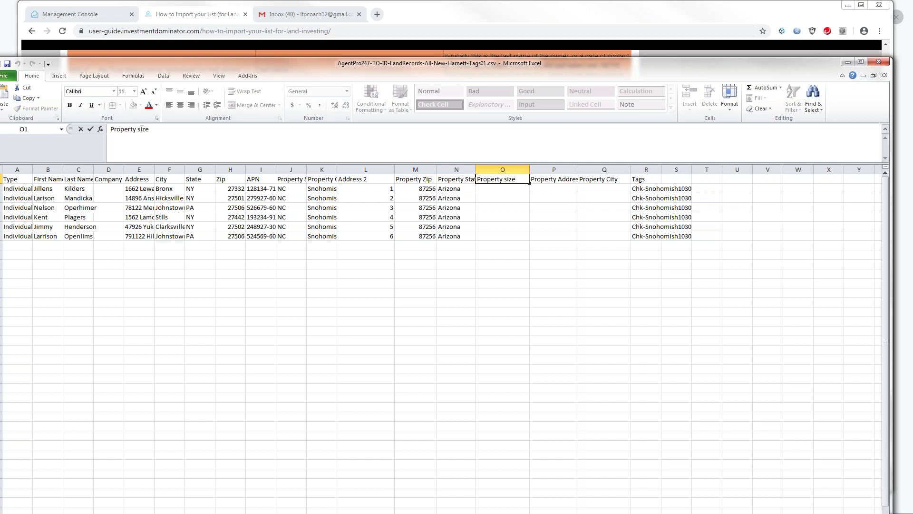
key(BackSpace)
text(S)
drag(498, 81, 534, 360)
drag(533, 363, 531, 388)
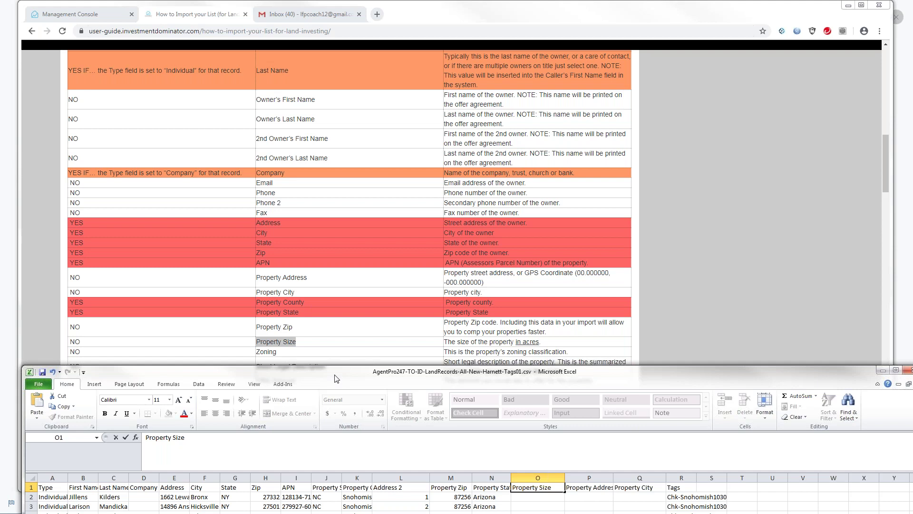
drag(335, 379, 330, 33)
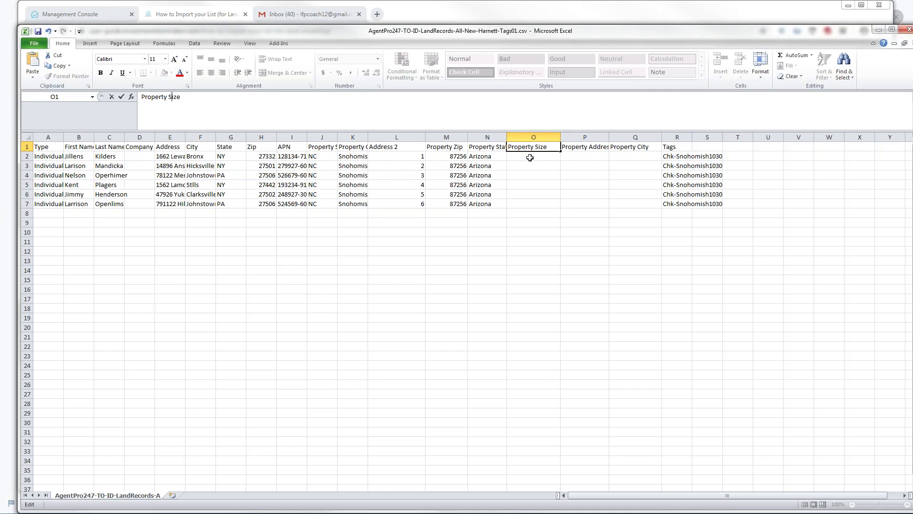
click(530, 158)
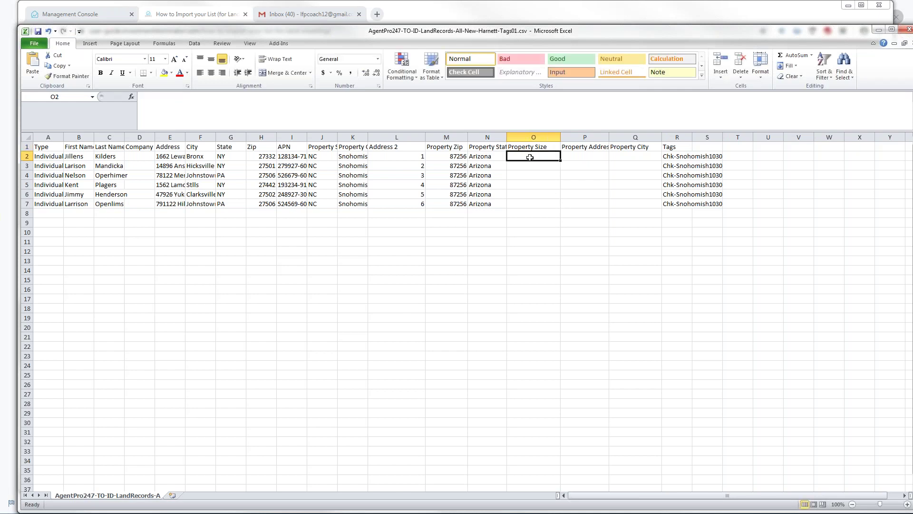
text(1.5)
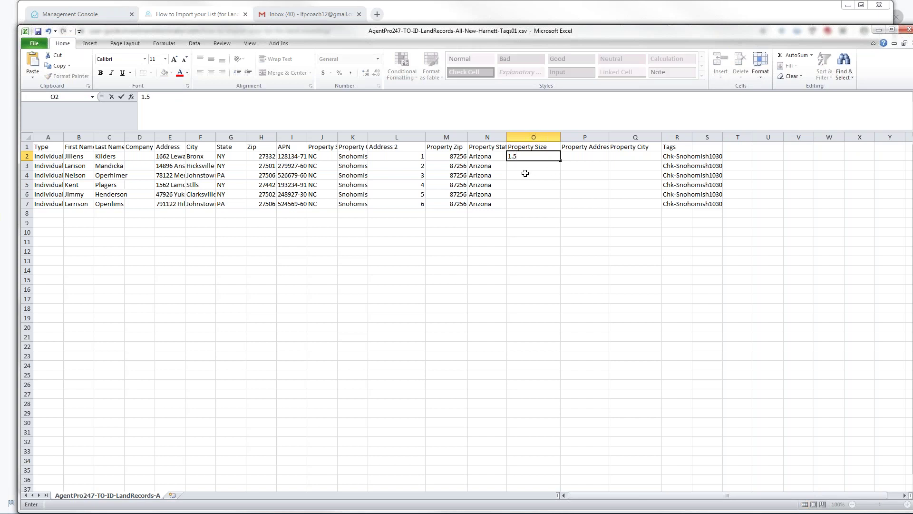
click(510, 166)
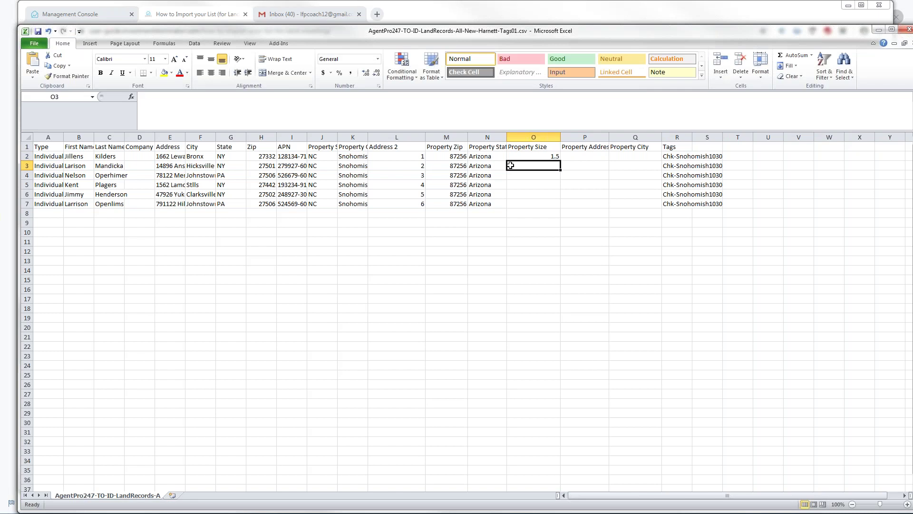
text(2.3)
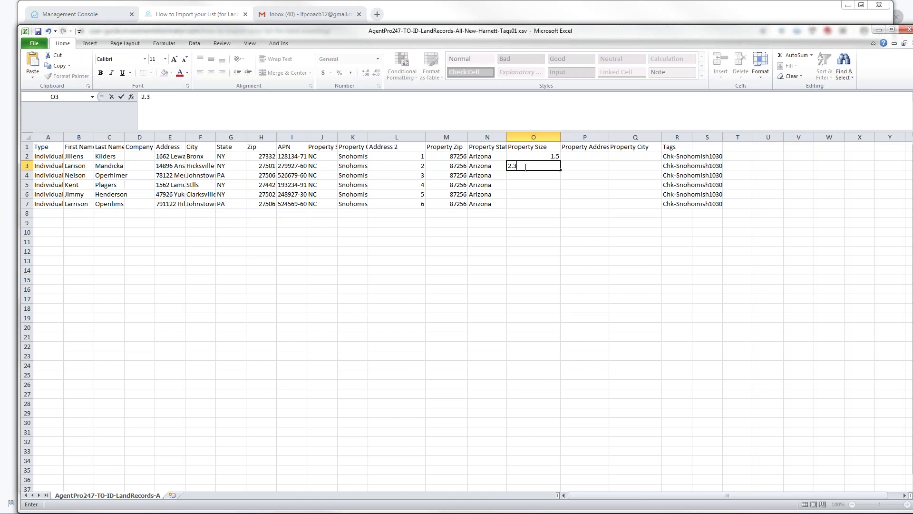
click(582, 167)
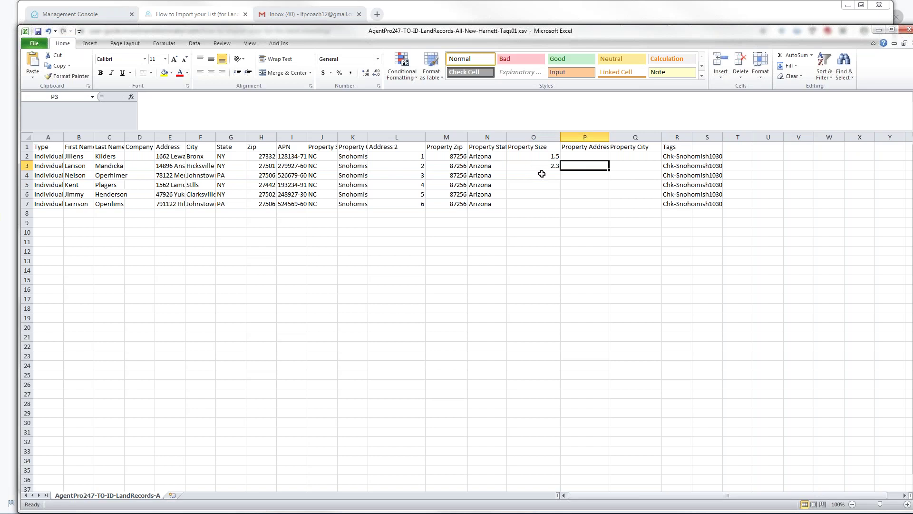
click(523, 149)
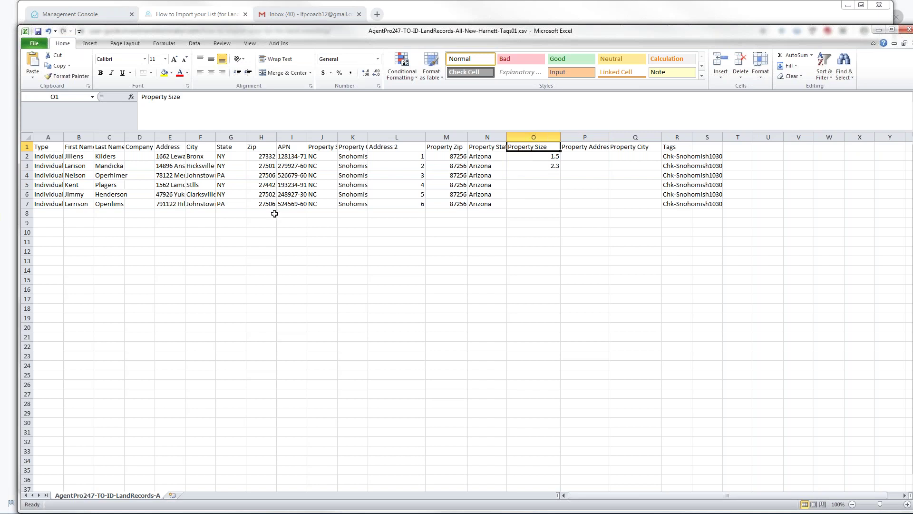
ctrl+click(275, 146)
drag(328, 36, 265, 215)
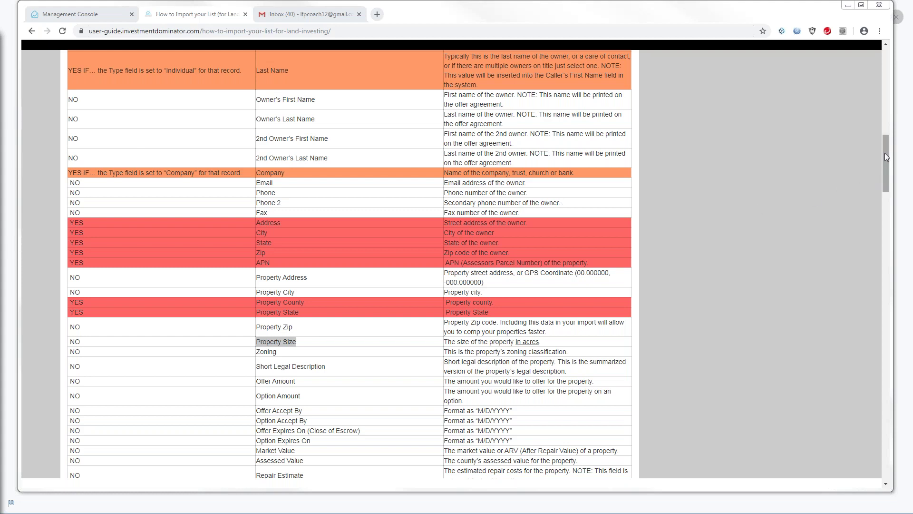
Step: Scroll the guide up to the Property Size row of the fields table
scroll(884, 143, up, 12)
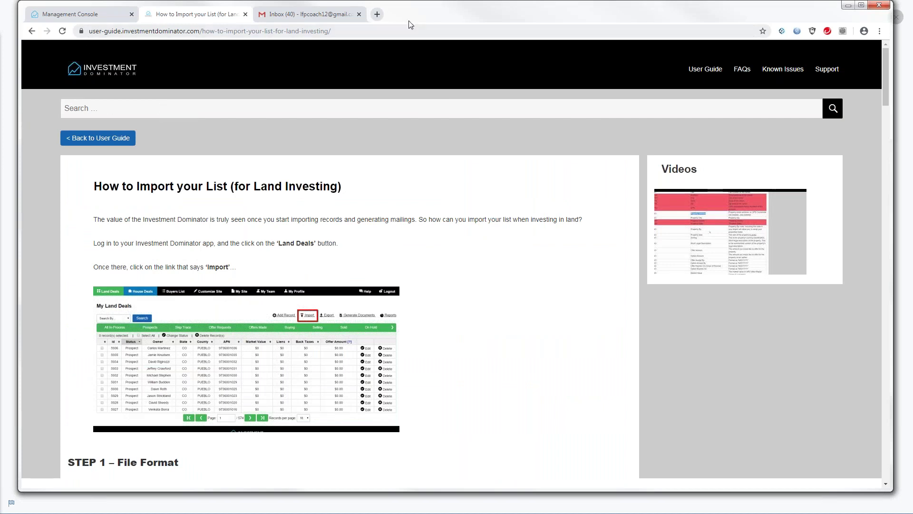
Step: Open the My Land Deals records list from the Management Console
drag(417, 19, 436, 22)
click(85, 15)
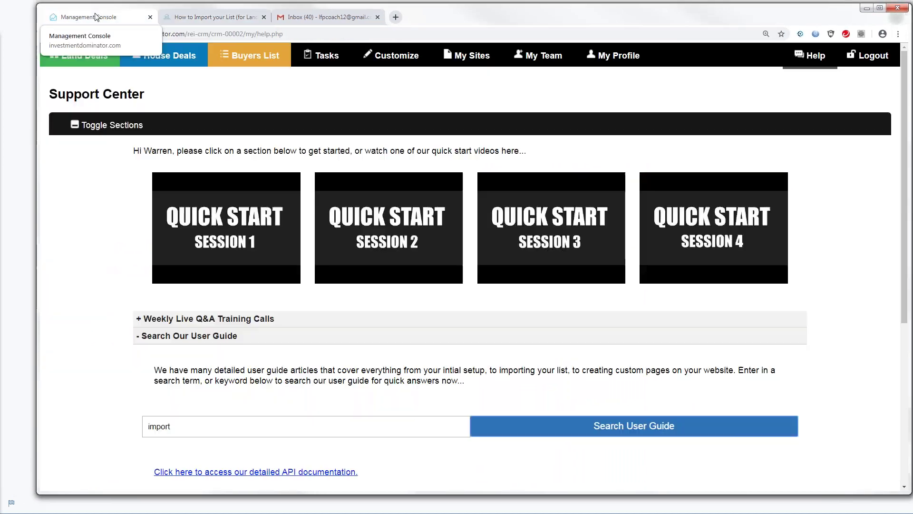
click(98, 63)
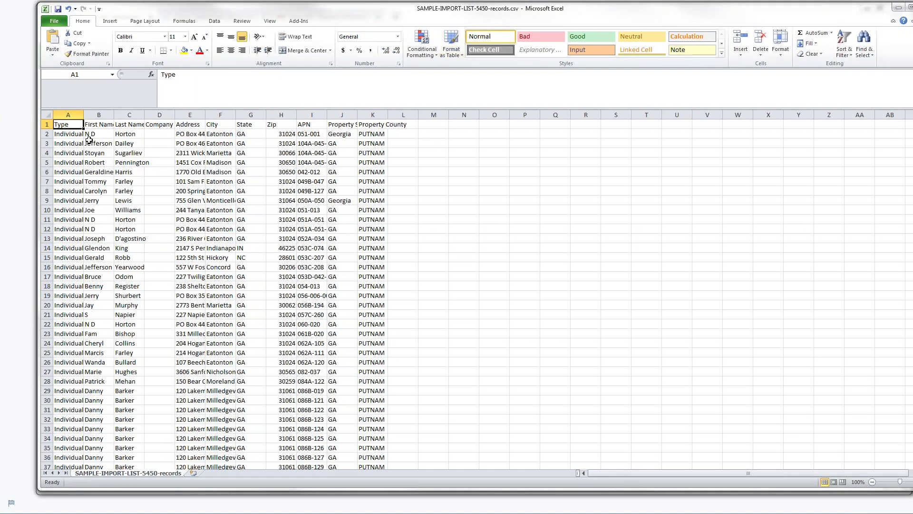
Step: Autofit column A to its Type values, scroll down the sample list, then return to My Land Deals
double_click(84, 115)
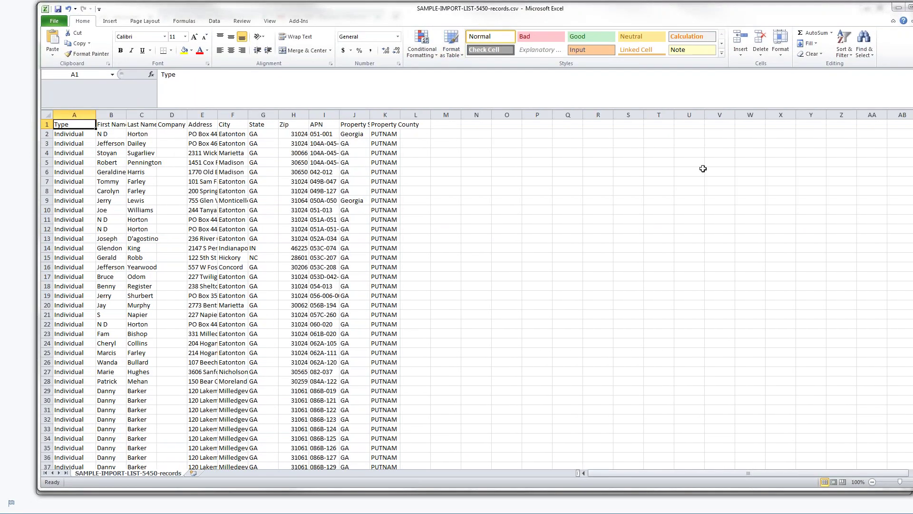
drag(716, 18, 686, 23)
drag(906, 134, 906, 188)
drag(904, 193, 912, 331)
drag(618, 20, 642, 25)
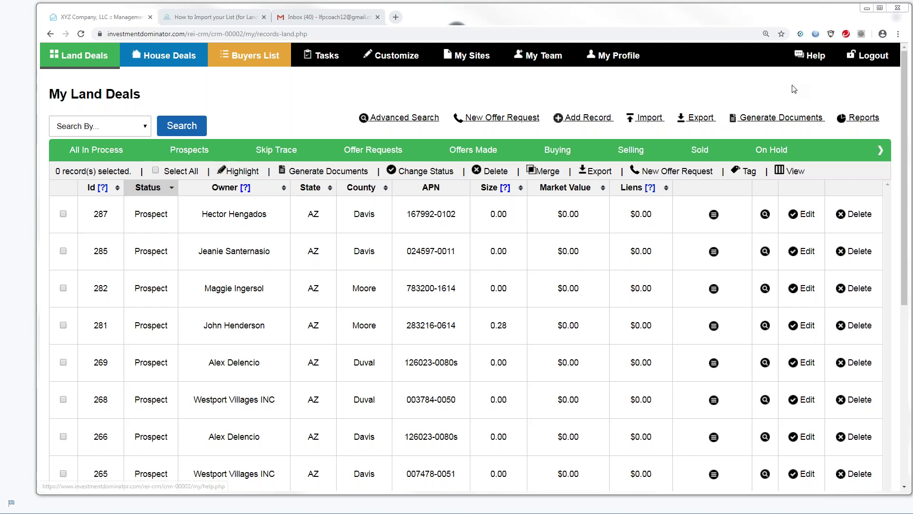
Step: From Help, search the user guide for 'import' and open 'How to Import your List (for Land Investing)'
click(816, 57)
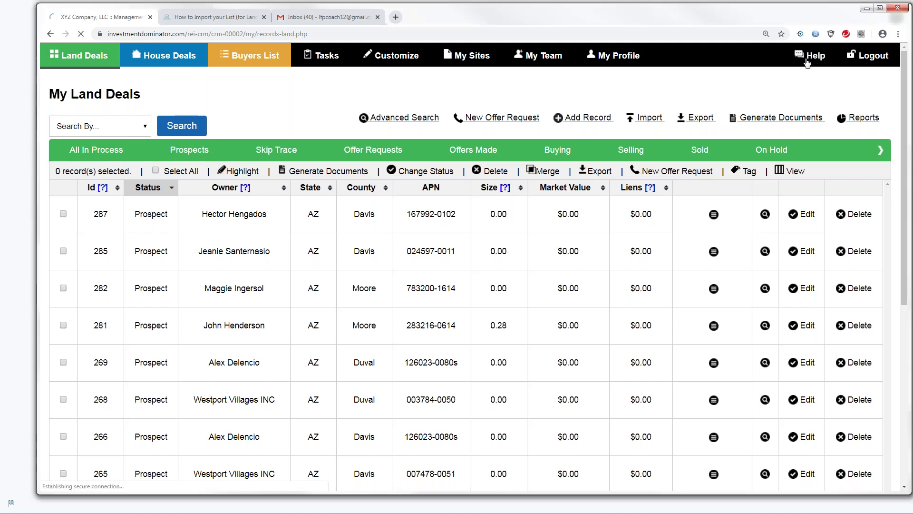
click(177, 340)
click(144, 432)
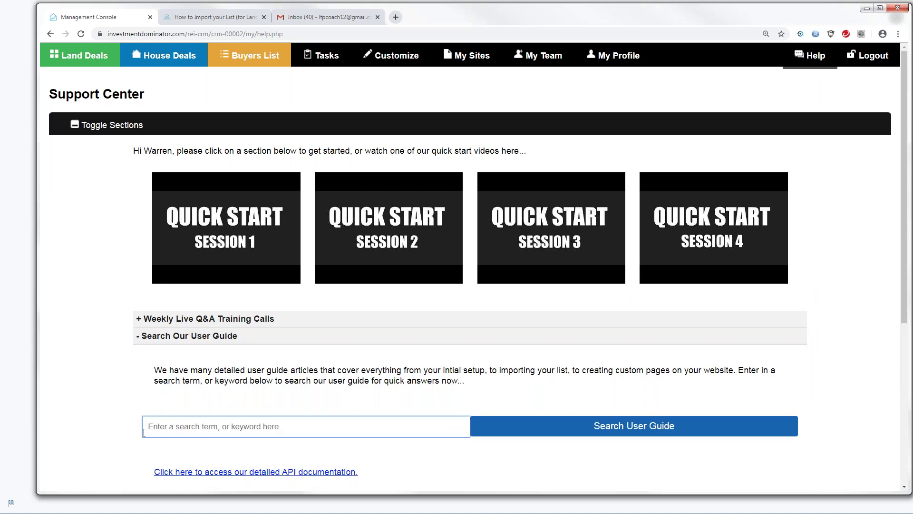
text(import)
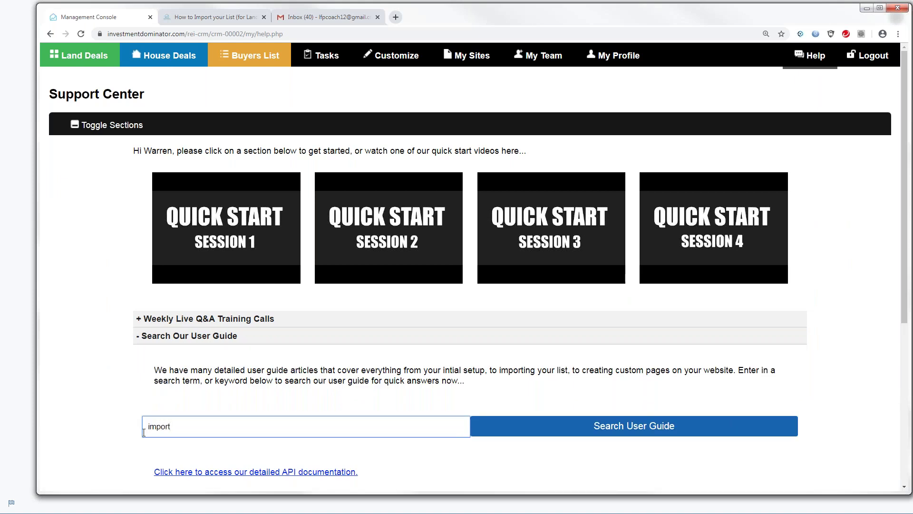
click(601, 426)
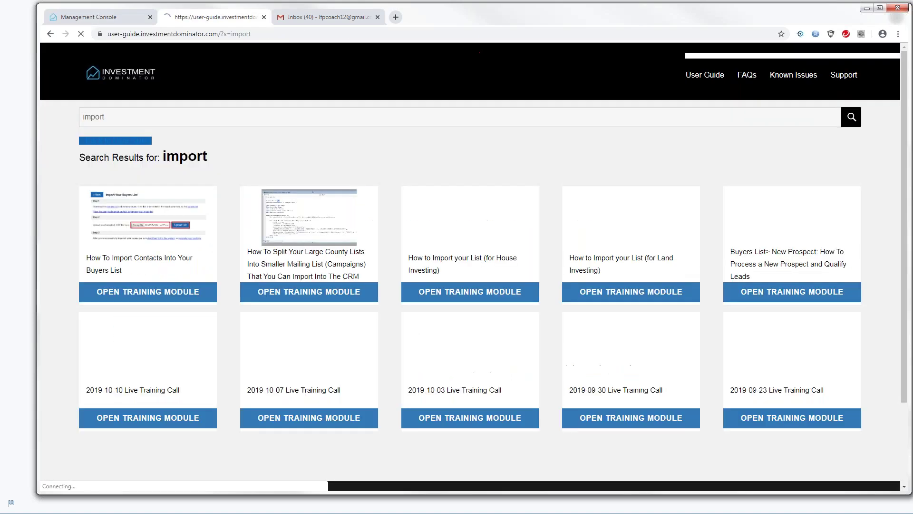
click(608, 291)
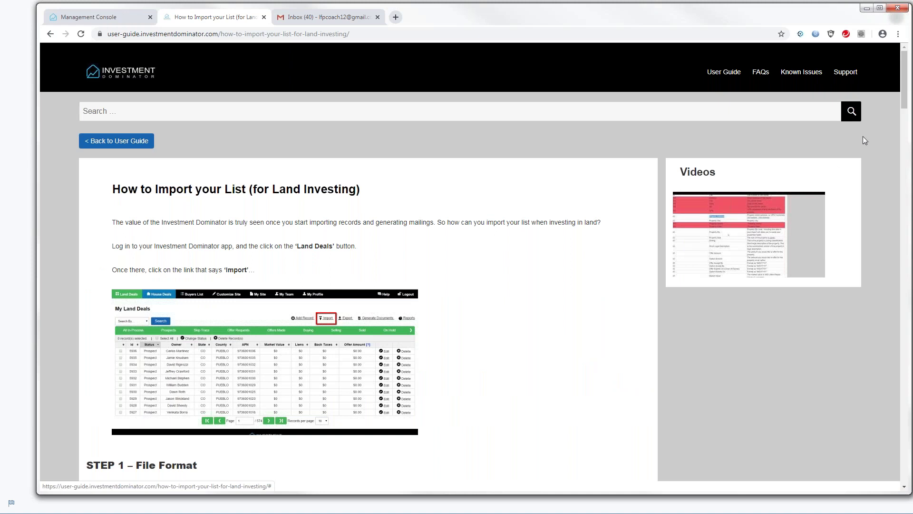
Step: Scroll to the Required Fields table, highlight the Type field name, and continue to the Tags row
drag(901, 100, 904, 183)
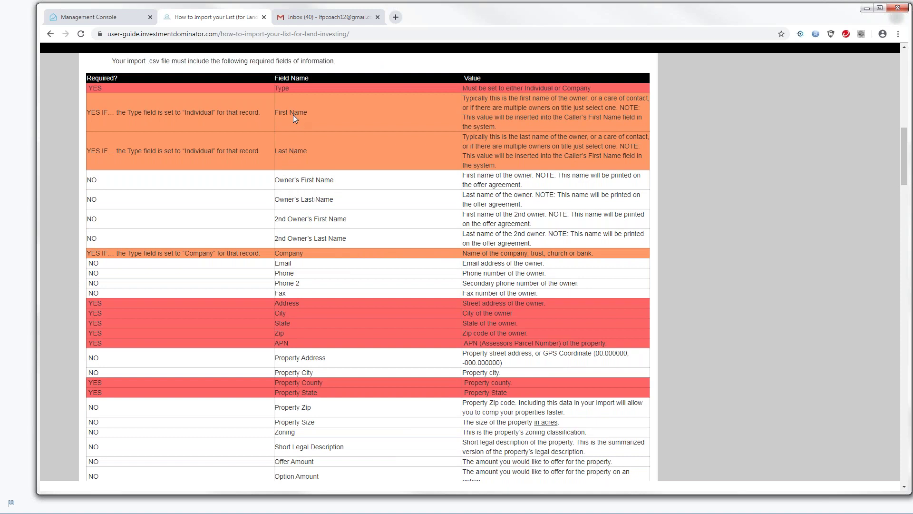
drag(276, 88, 312, 115)
scroll(903, 186, down, 4)
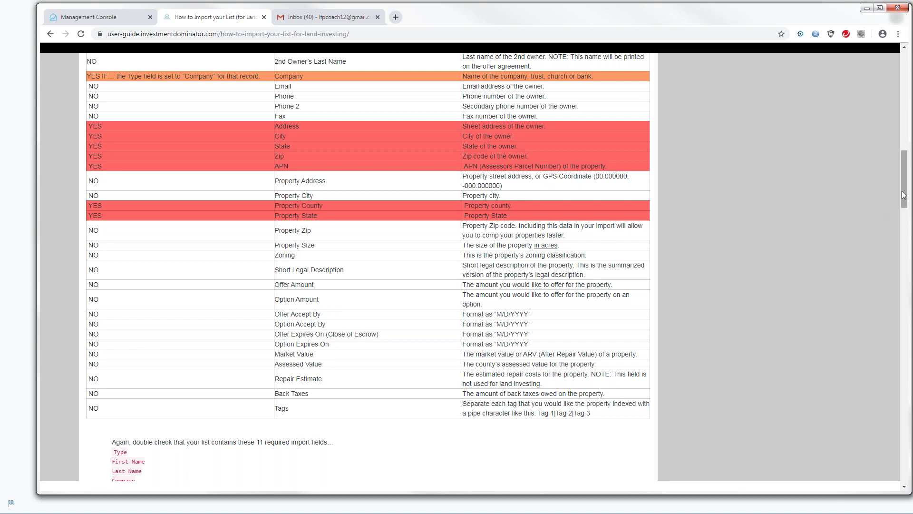
Step: Select Owner's First Name, 2nd Owner's First Name, and 2nd Owner's Last Name in the Field Name column
drag(905, 194, 906, 173)
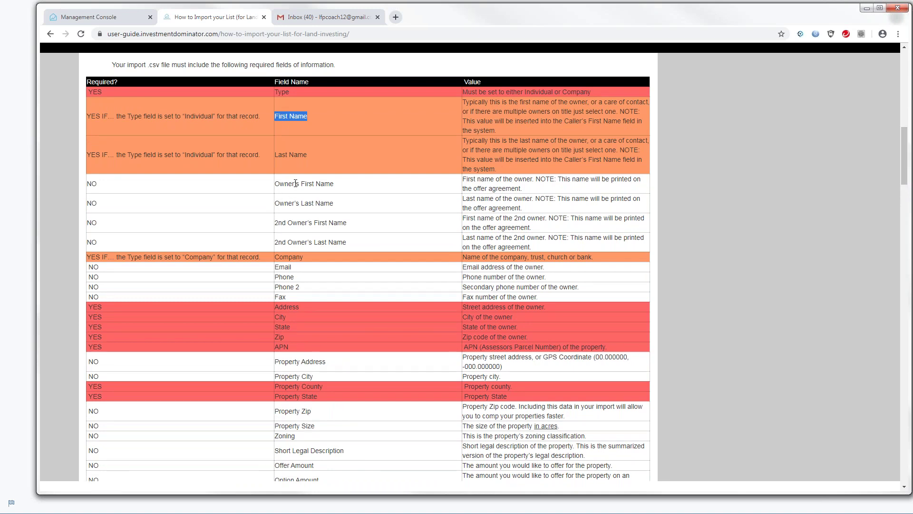
drag(277, 184, 334, 184)
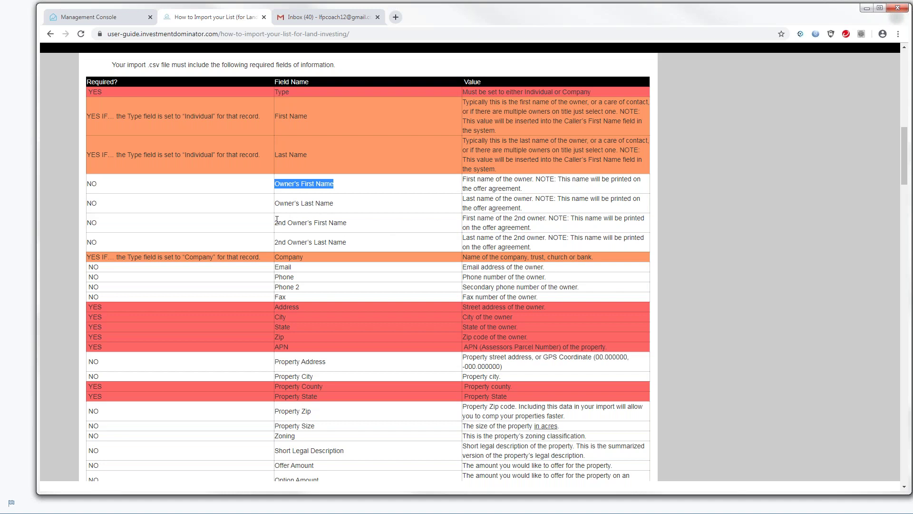
drag(277, 220, 351, 229)
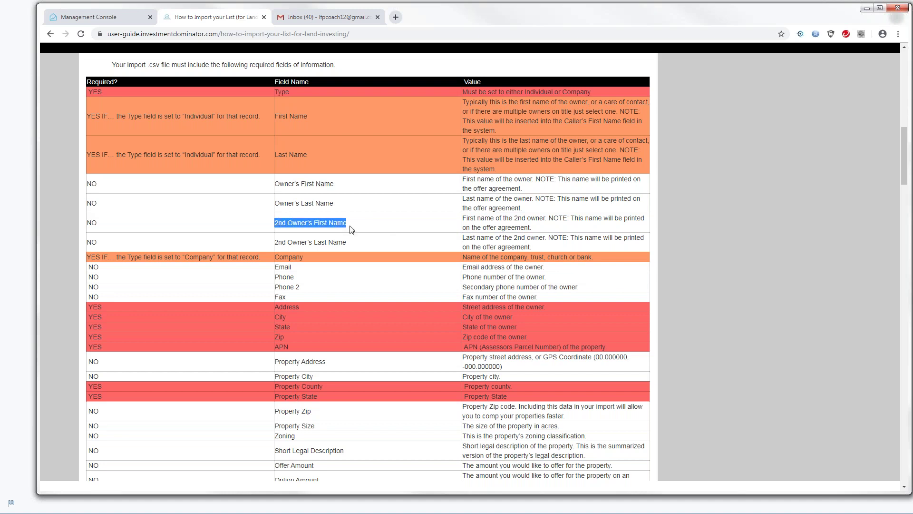
click(286, 220)
drag(275, 223, 346, 225)
drag(277, 242, 347, 243)
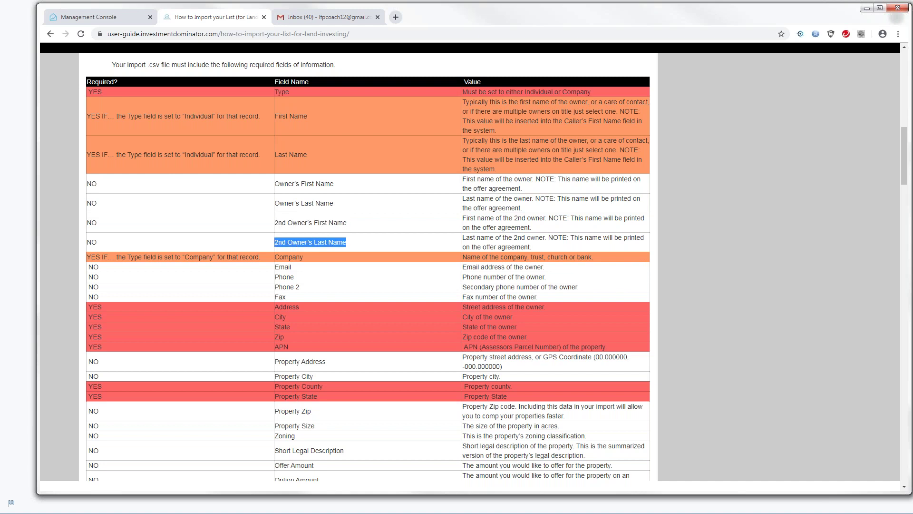